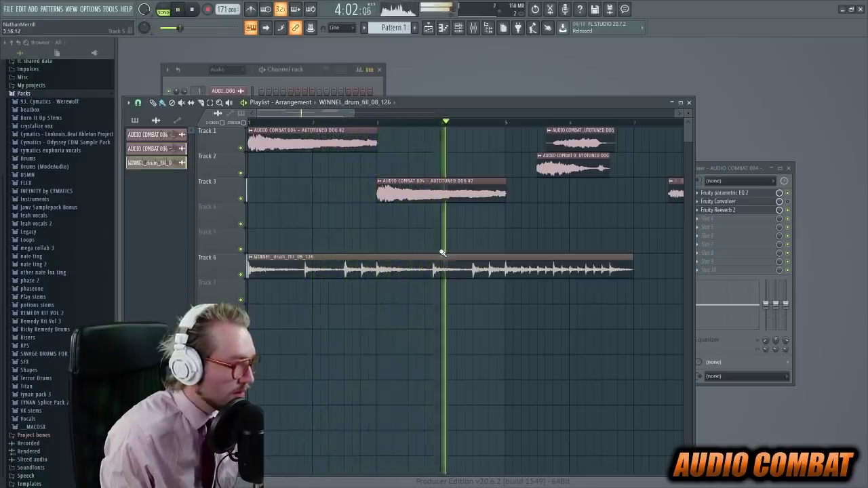
Duplicate the selected eight-bar arrangement to start at bar 9 and place AUTOTUNED DOG #3 clips on Track 3 at bars 9 and 11
key(space)
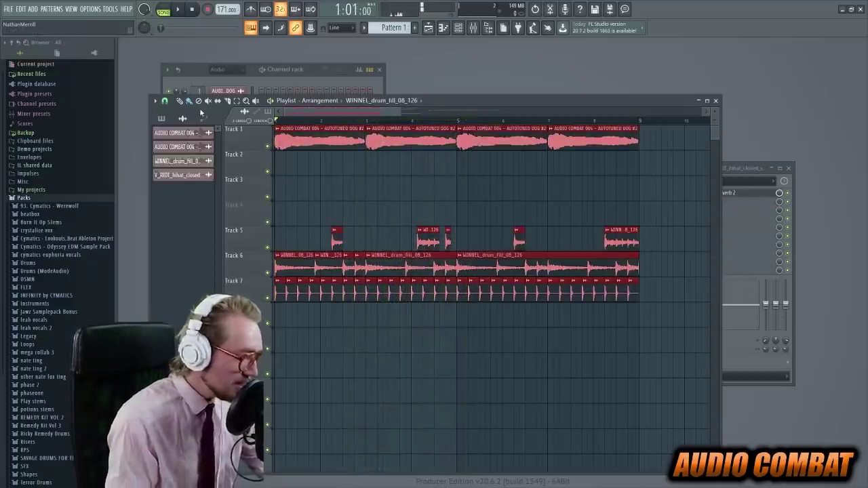
key(ctrl+b)
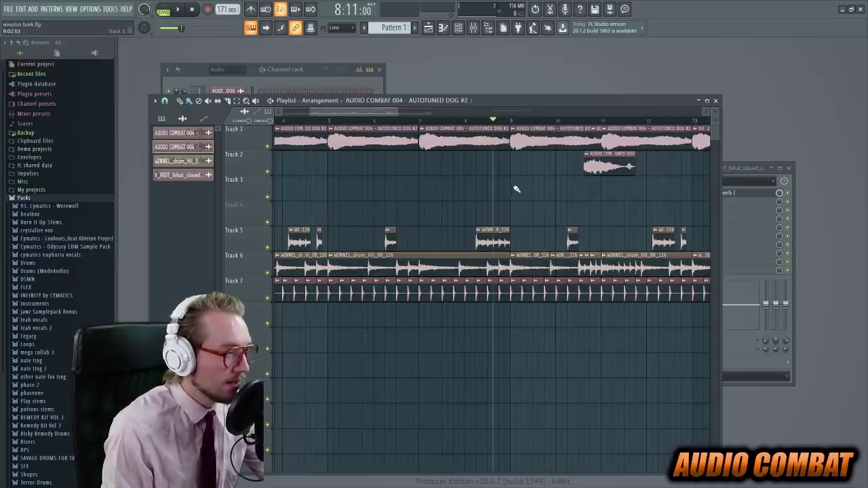
click(515, 178)
click(533, 247)
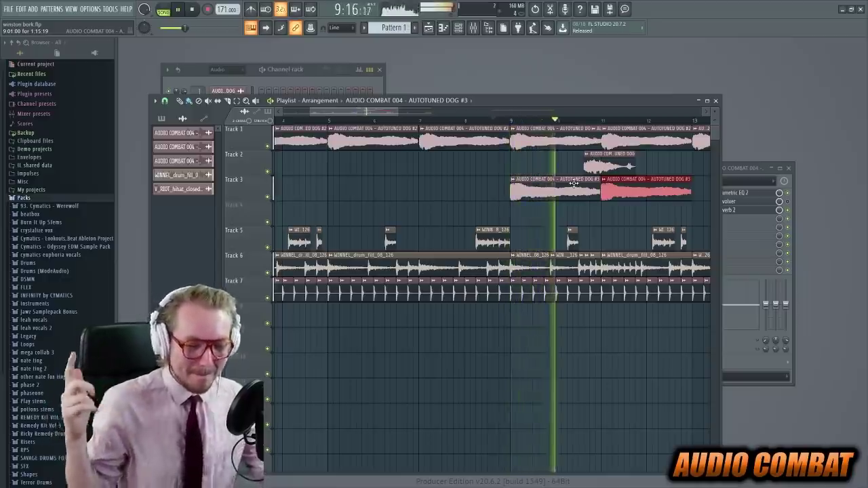
key(space)
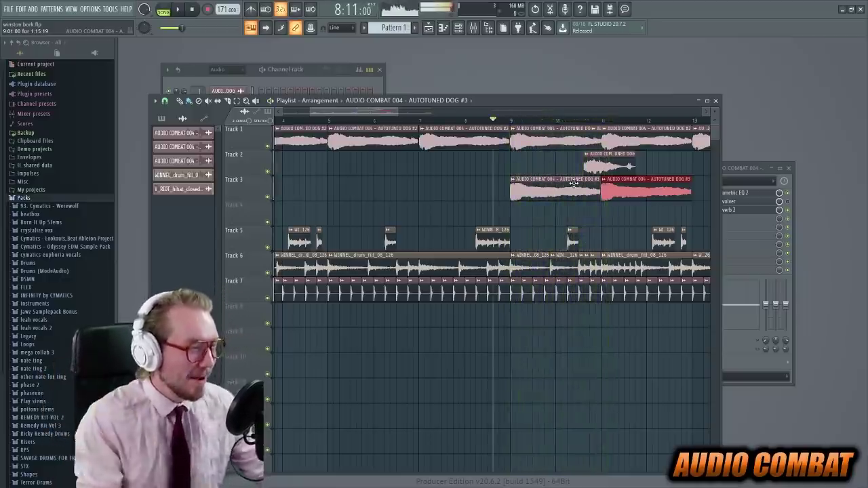
Solo Track 2 to trim its AUTOTUNED DOG clip so it ends at bar 11, and restore playback of all tracks
right_click(270, 171)
click(589, 122)
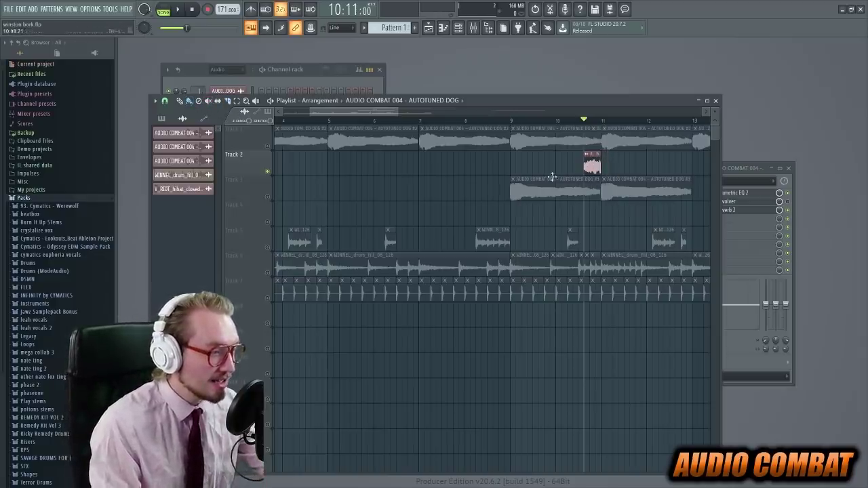
click(267, 172)
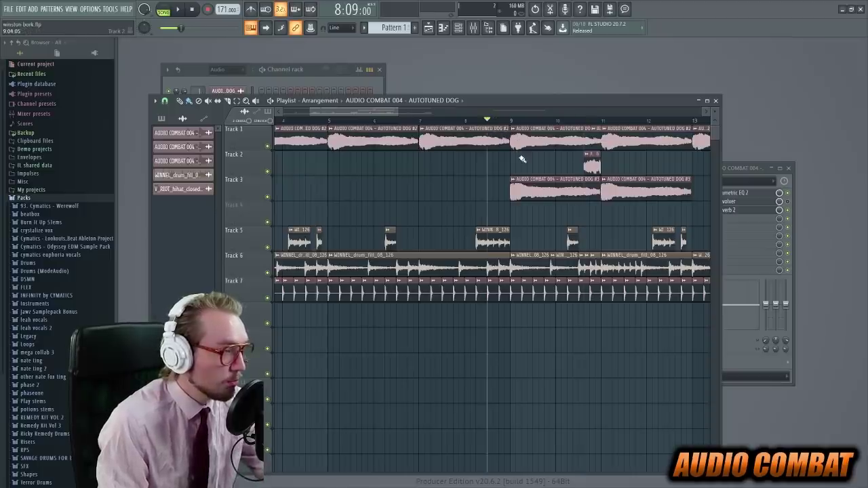
key(space)
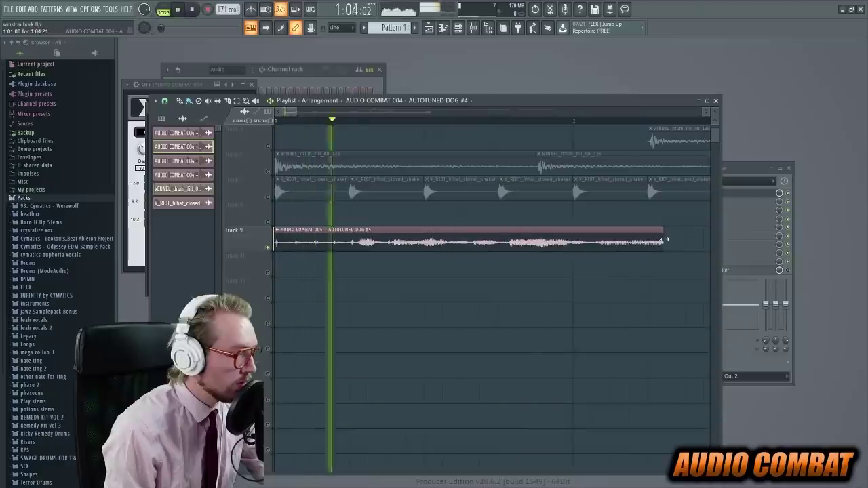
Shorten the AUTOTUNED DOG #4 clip on the soloed Track 9 to end at about bar 2
drag(663, 238, 571, 238)
key(space)
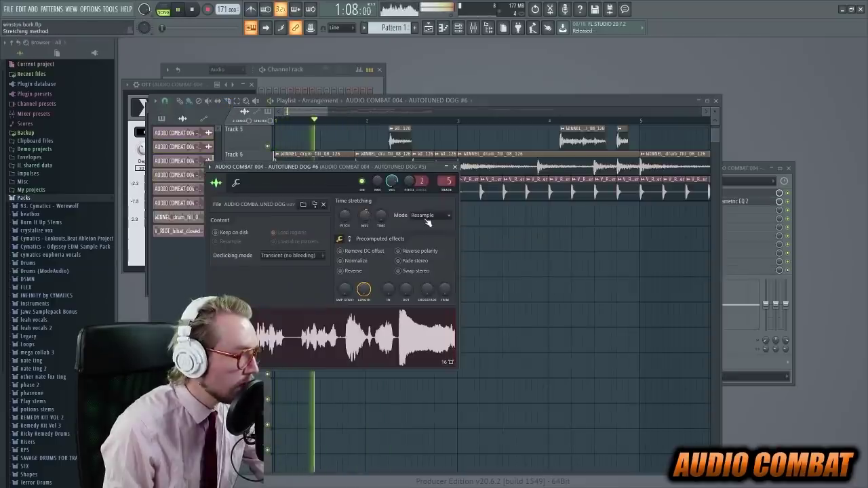
Duplicate the AUTOTUNED DOG #5 and #6 clips along Tracks 9 and 10, with the #6 copy starting at 1:13, and audition them
key(Escape)
key(space)
key(space)
drag(336, 244, 355, 259)
key(space)
key(space)
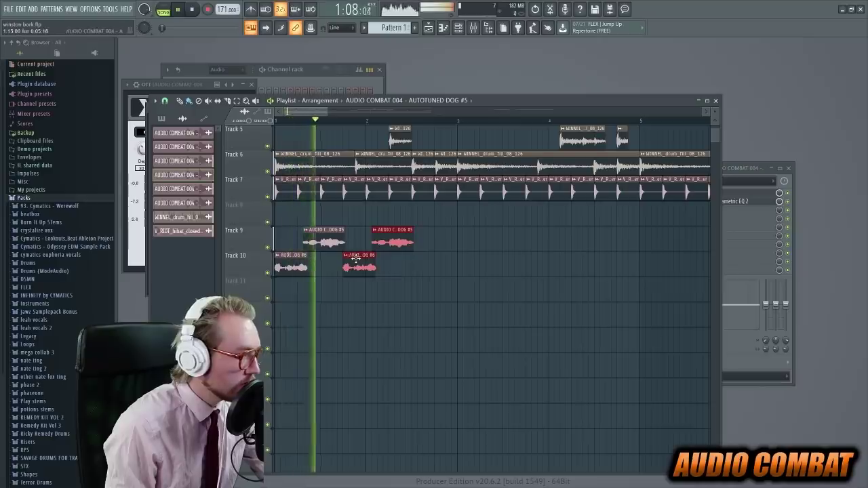
key(space)
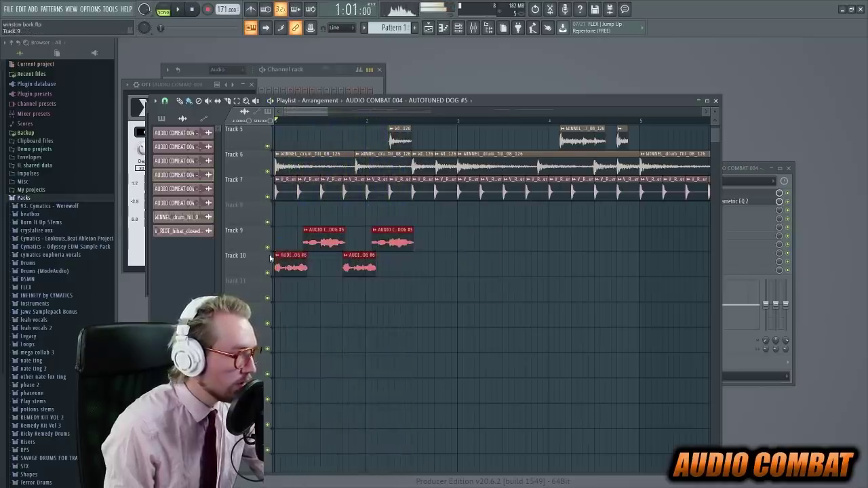
Repeat the clip pair along Tracks 9 and 10, keeping three pairs with the third #5 clip shortened to end just before bar 3
drag(290, 256, 326, 256)
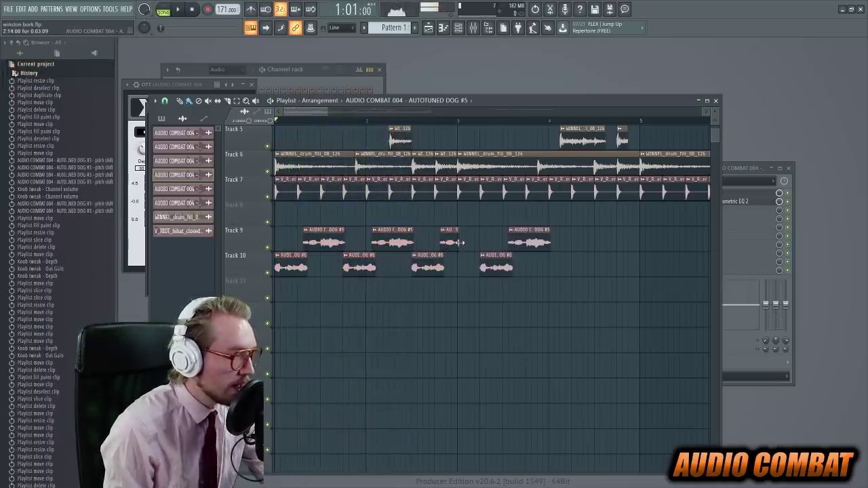
drag(459, 242, 456, 243)
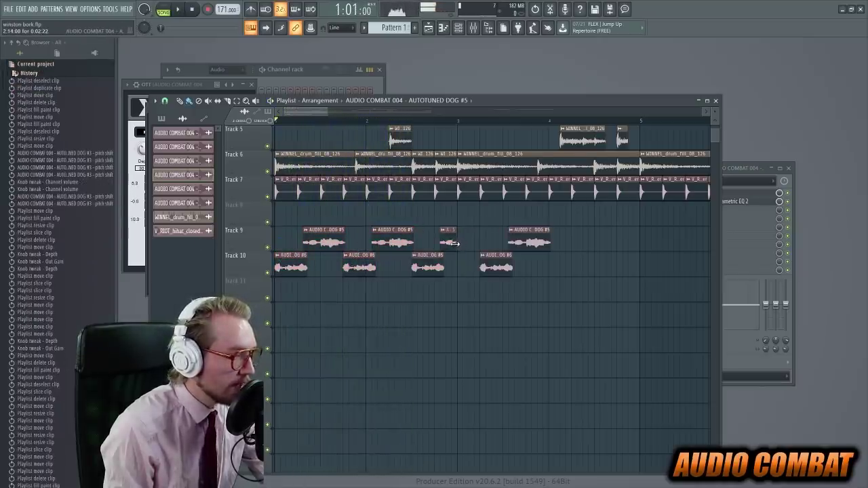
drag(597, 324, 481, 224)
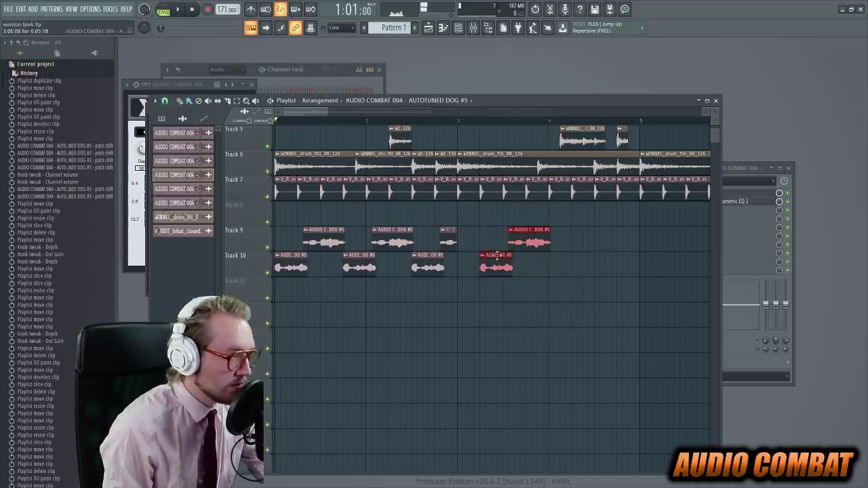
key(Delete)
Select all clips on Tracks 9 and 10 and duplicate them to start at bar 3
drag(560, 275, 167, 242)
drag(305, 268, 311, 268)
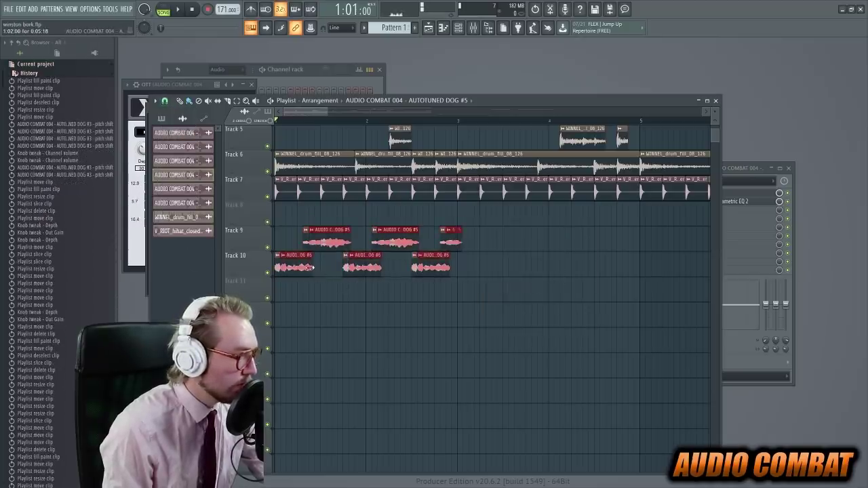
key(ctrl+b)
Adjust the time-stretching pitch shift of the AUTOTUNED DOG #5 clip while auditioning it with the drums
key(space)
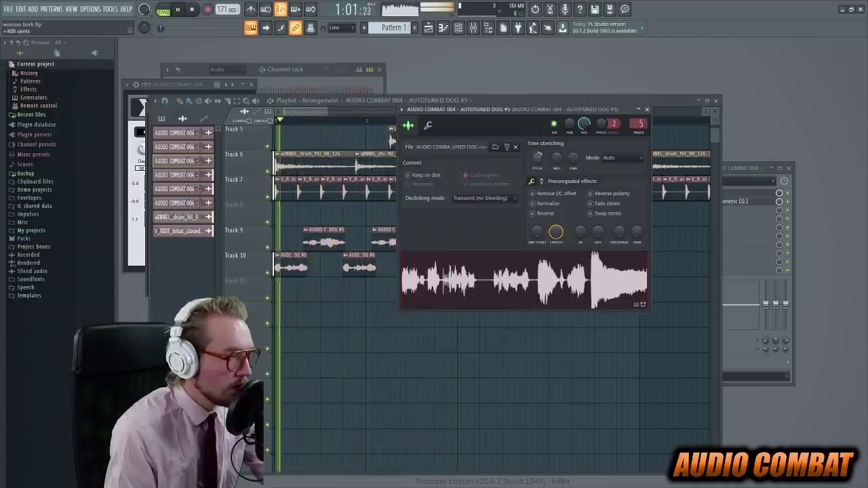
key(space)
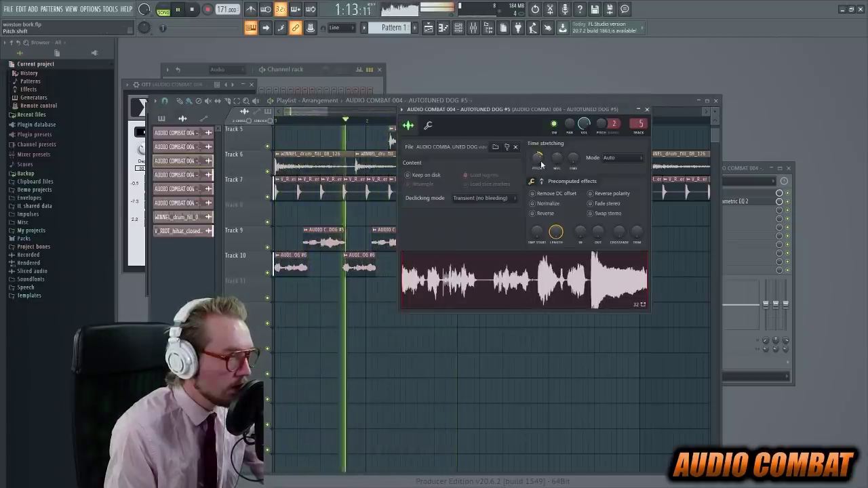
key(space)
drag(540, 164, 540, 170)
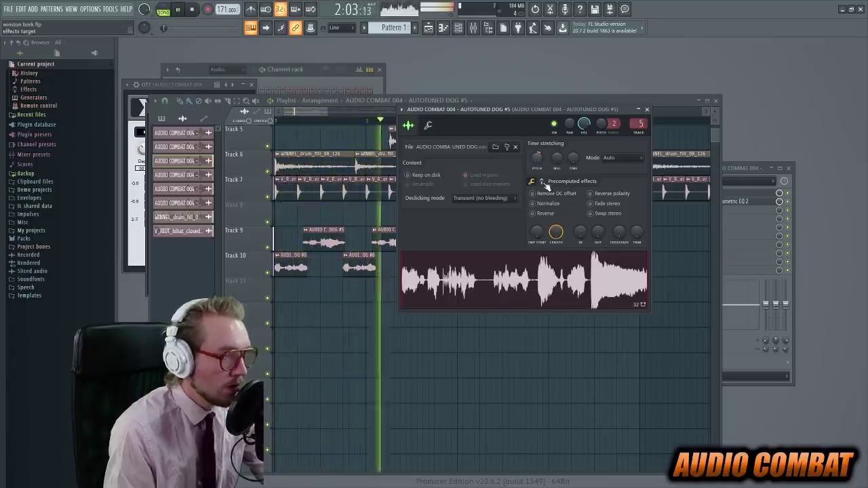
right_click(368, 375)
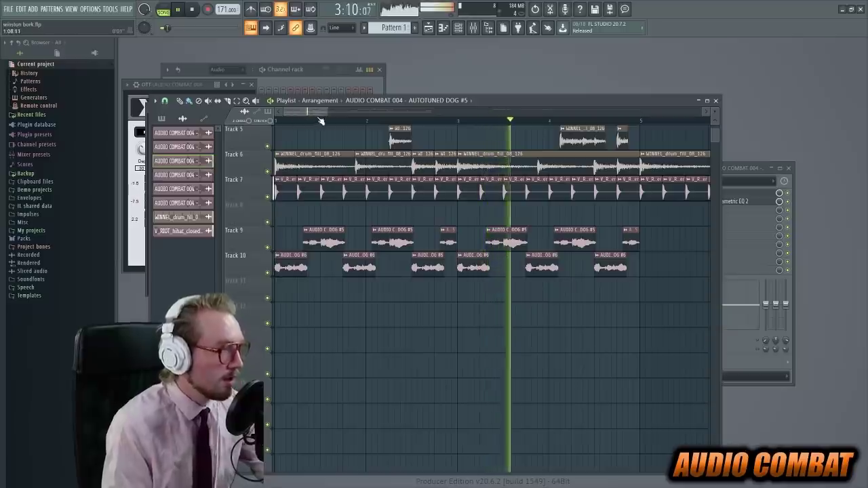
Extend the repeating vocal clip pattern on Tracks 9 and 10 through bar 16 and play it back
drag(315, 114, 337, 121)
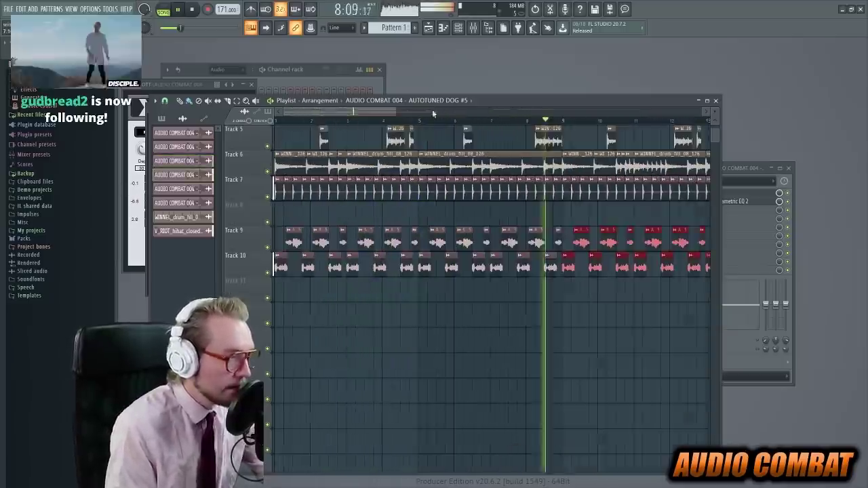
drag(381, 113, 421, 115)
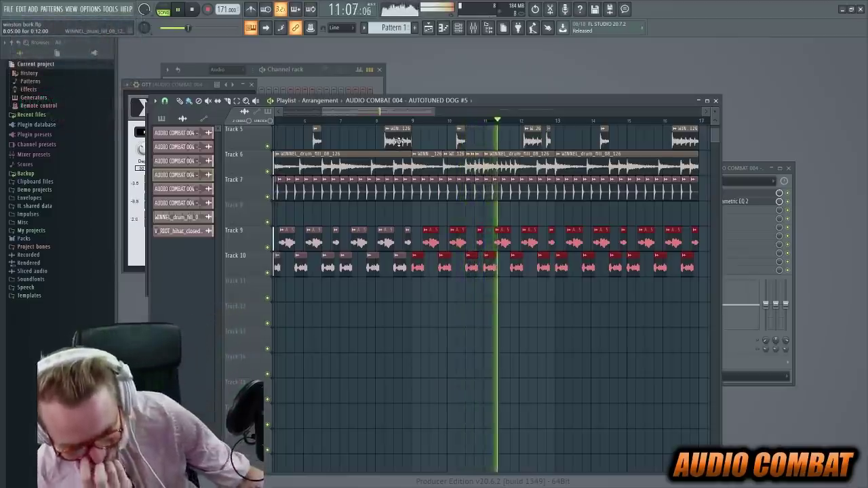
key(space)
Extend the AUTOTUNED DOG #3 layer on Track 3 to bar 17 and add a pitch-shifted variation on Track 4 at bar 13
scroll(472, 296, up, 4)
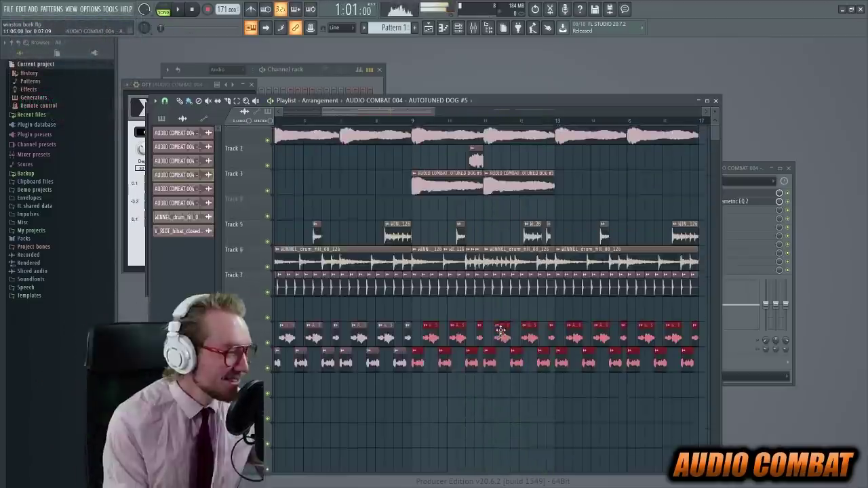
double_click(444, 190)
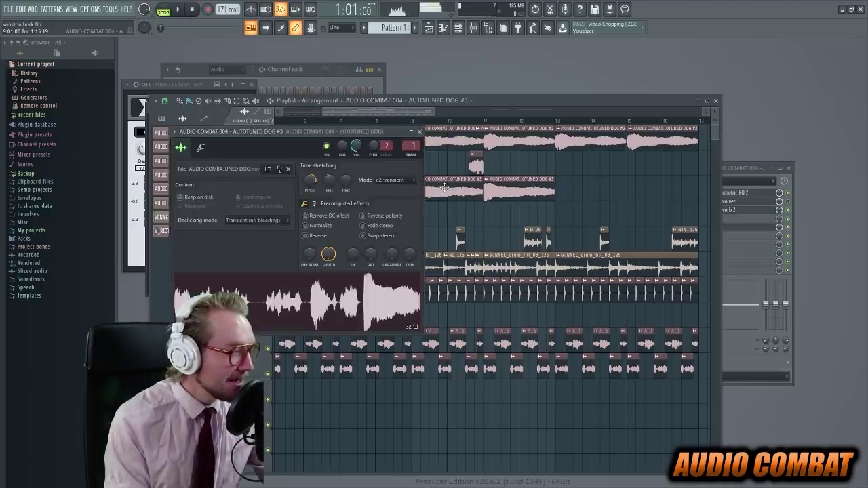
key(Escape)
drag(597, 189, 438, 173)
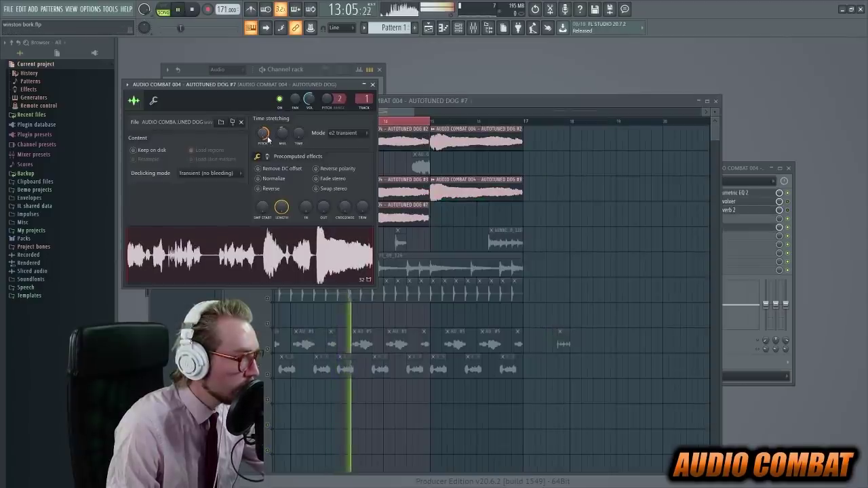
click(631, 197)
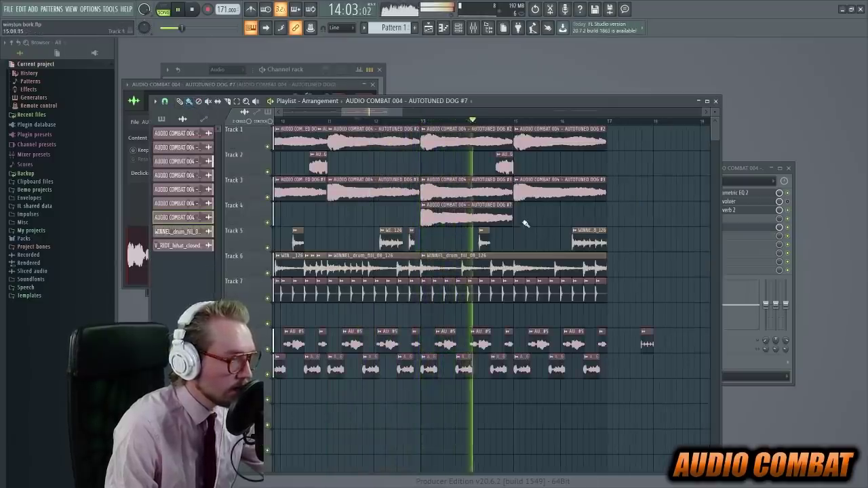
Add another AUTOTUNED DOG #7 clip on Track 4 at bar 15 and a vocal clip on Track 2 that runs past bar 17
click(518, 219)
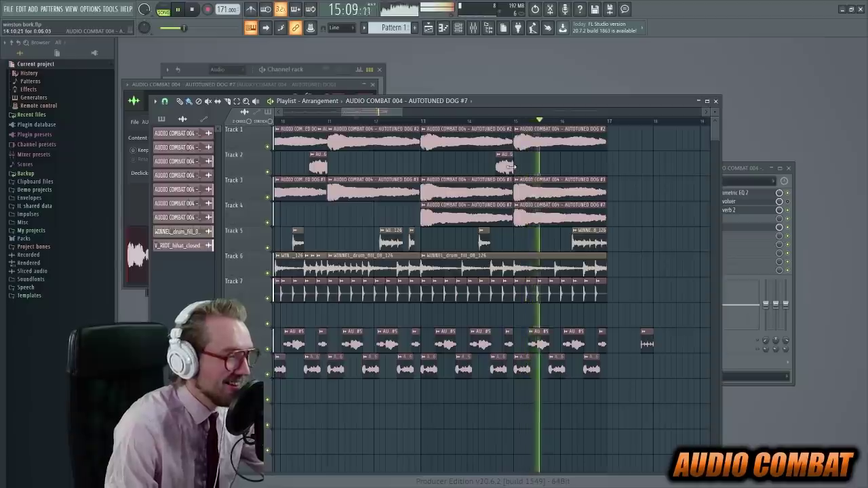
click(591, 163)
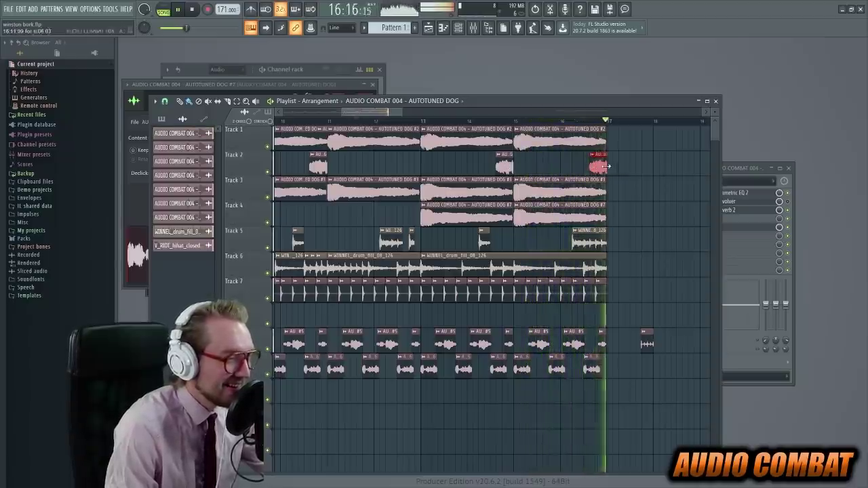
drag(607, 162, 674, 157)
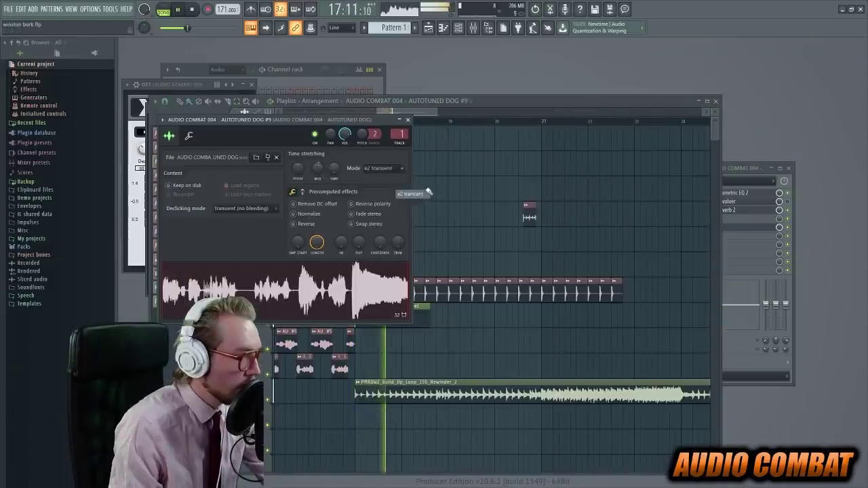
Place AUTOTUNED DOG clips alternately on Tracks 3 and 2 after bar 17 to continue the vocal line
click(397, 178)
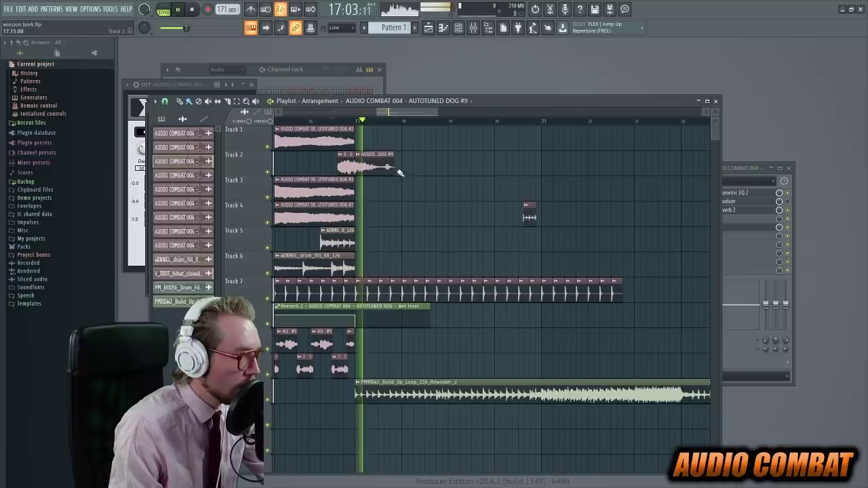
click(394, 181)
click(429, 169)
key(space)
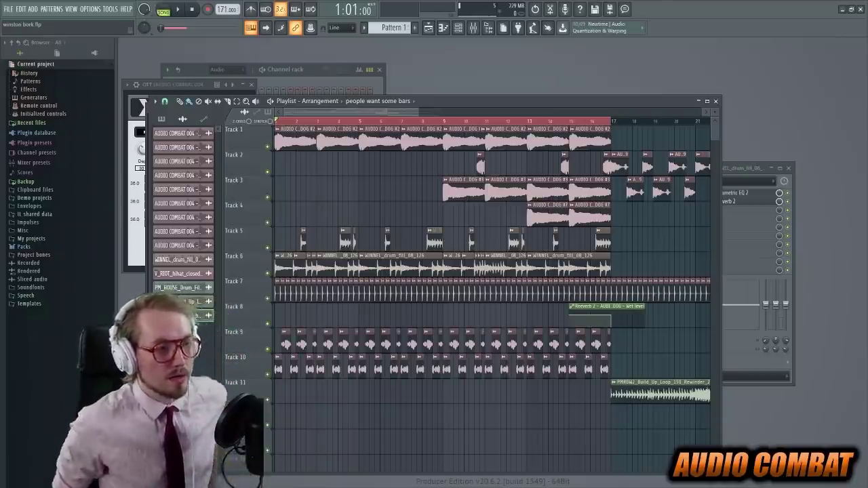
Slice the "people want some bars #3" clip on Track 13 at bar 25 and delete the part after the cut
key(space)
key(F9)
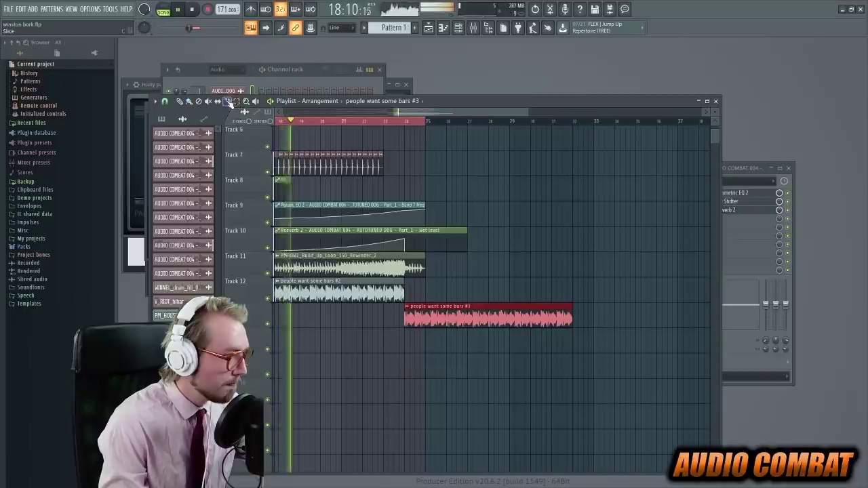
drag(431, 327, 431, 329)
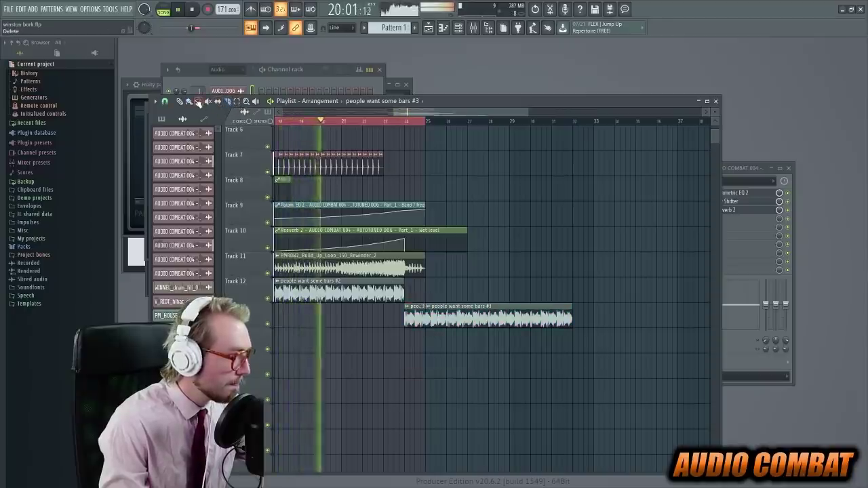
right_click(502, 317)
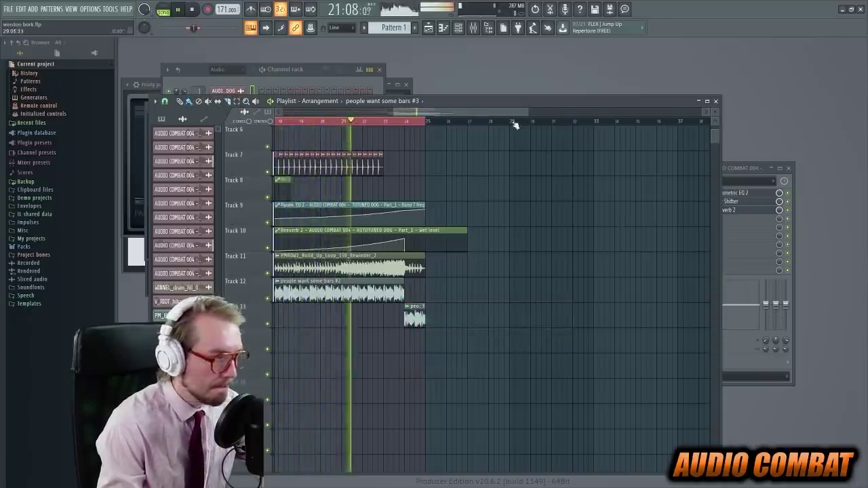
Reduce the short "people want some bars #3" repeats on Track 14 after bar 24 to three and remove the leftover clip on Track 13
drag(525, 110, 452, 128)
right_click(334, 176)
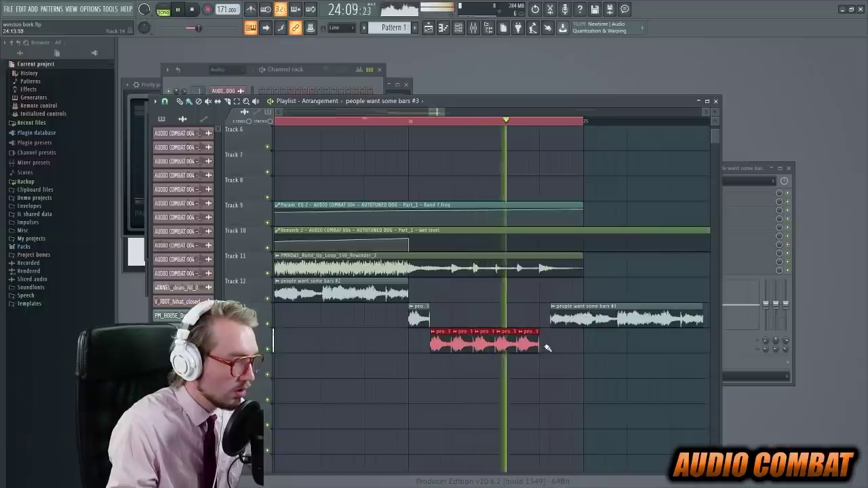
drag(548, 348, 495, 347)
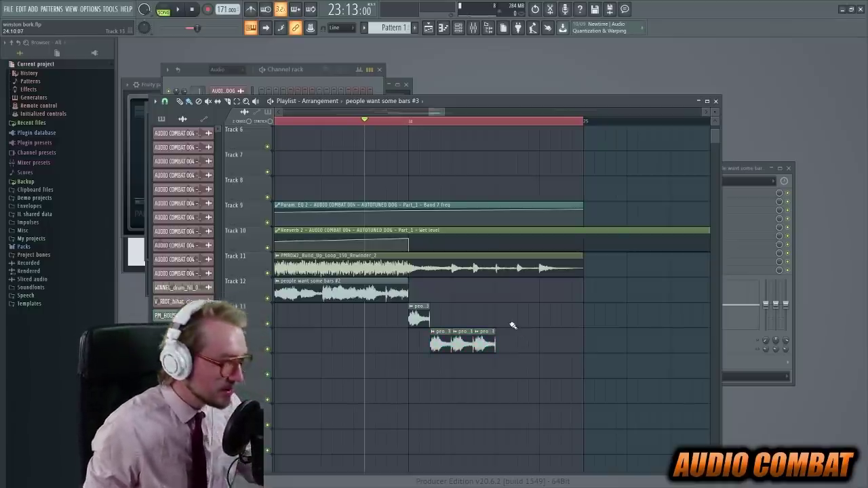
key(space)
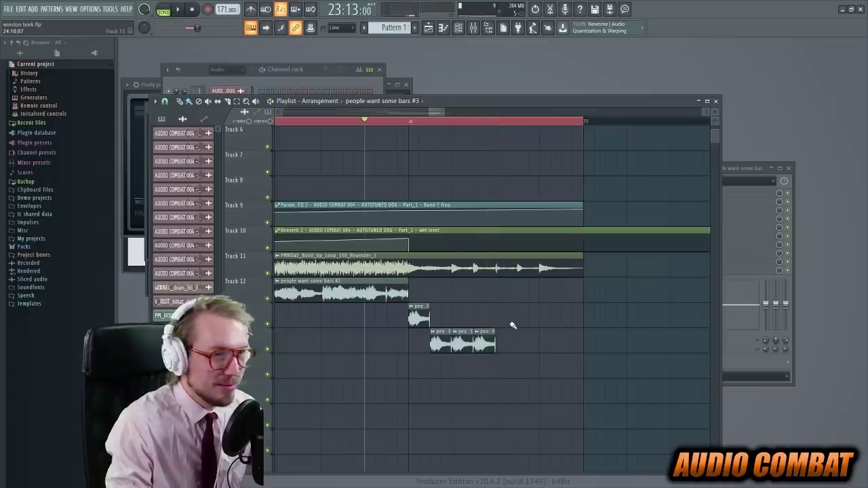
Undo the last edit to the vocal chops and move the AUTOTUNED DOG #3 clip on Track 2 to start at bar 25
key(ctrl+z)
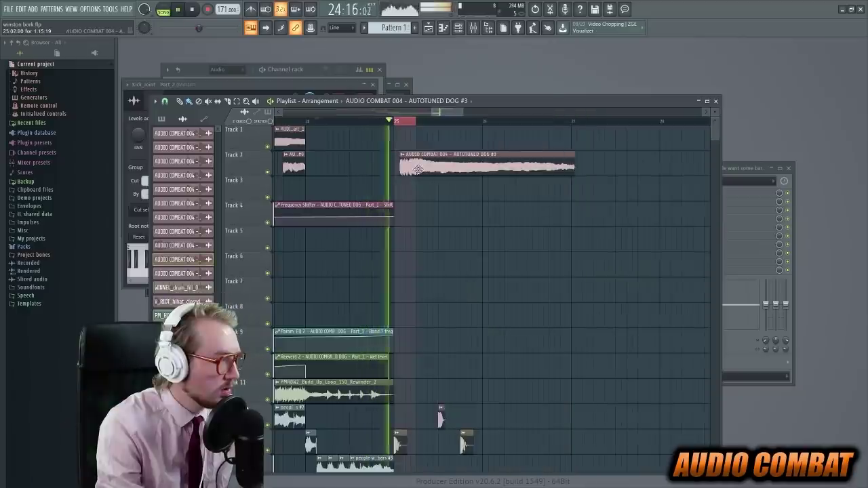
key(space)
key(space)
drag(418, 167, 412, 167)
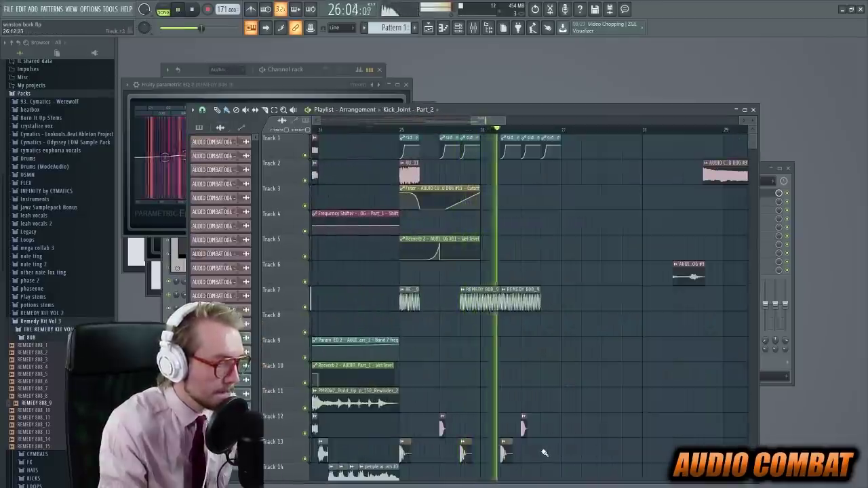
key(space)
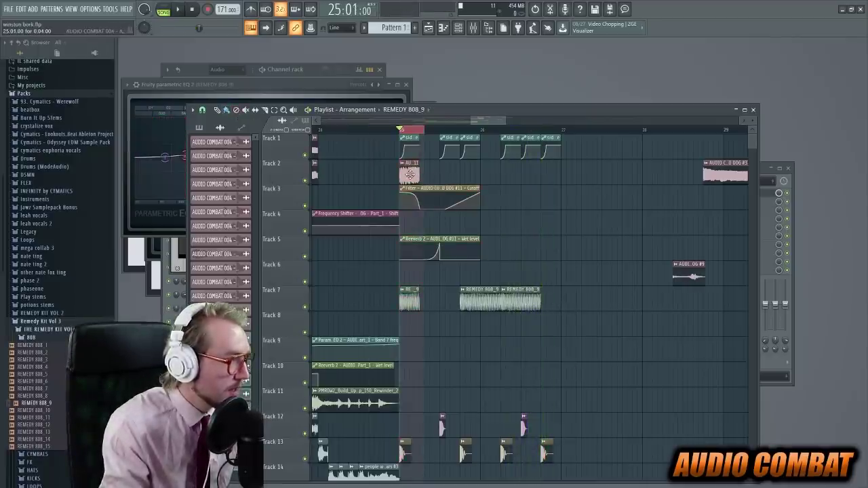
Route the AUTOTUNED DOG #11 channel to mixer Insert 15 and load OTT in that insert's first eight effect slots
right_click(389, 368)
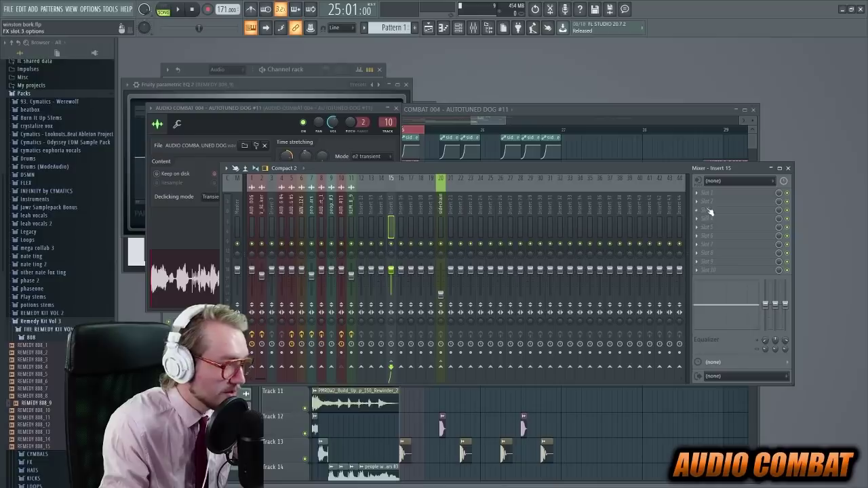
click(709, 211)
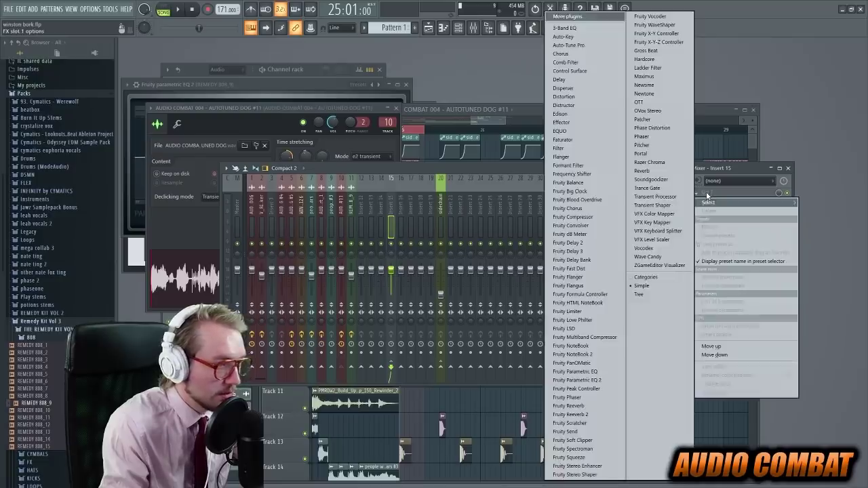
click(659, 127)
click(293, 354)
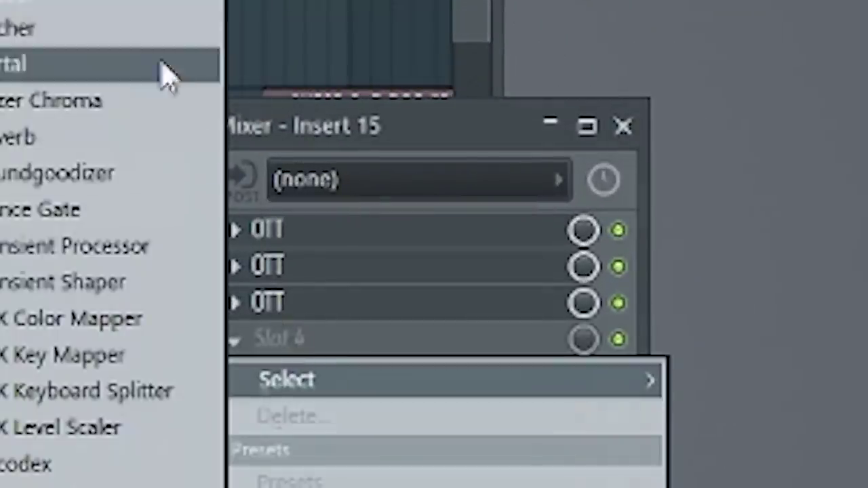
click(3, 78)
click(301, 380)
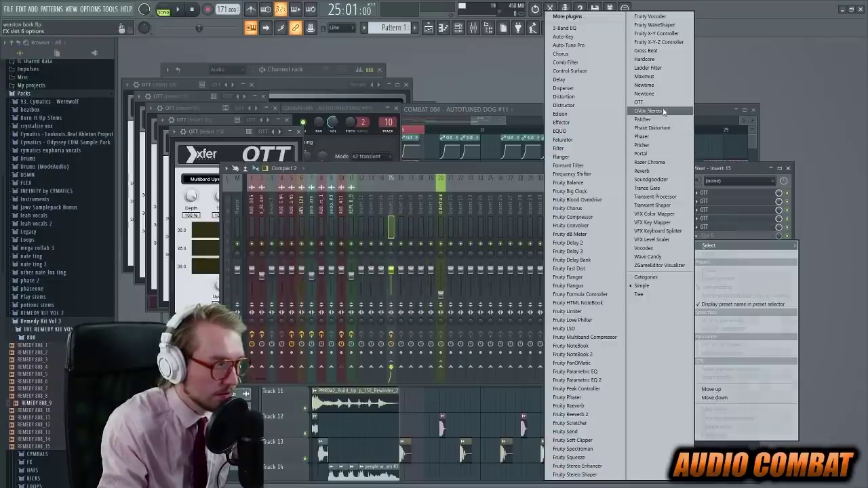
click(663, 113)
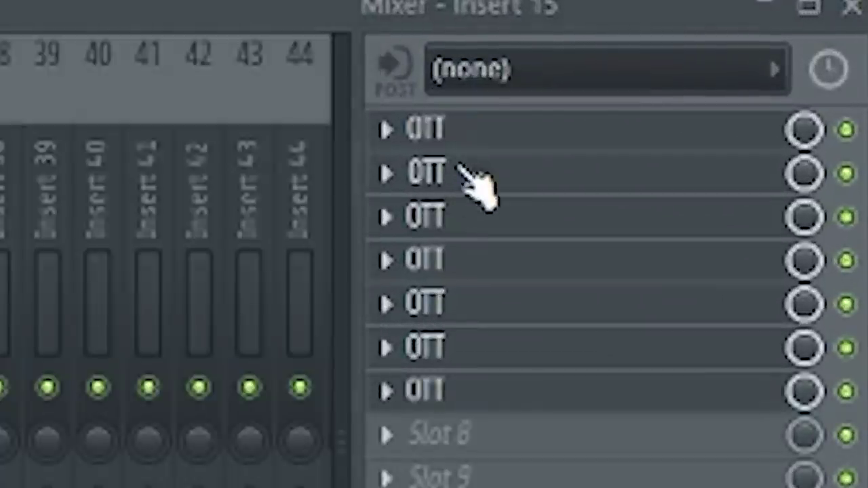
click(474, 435)
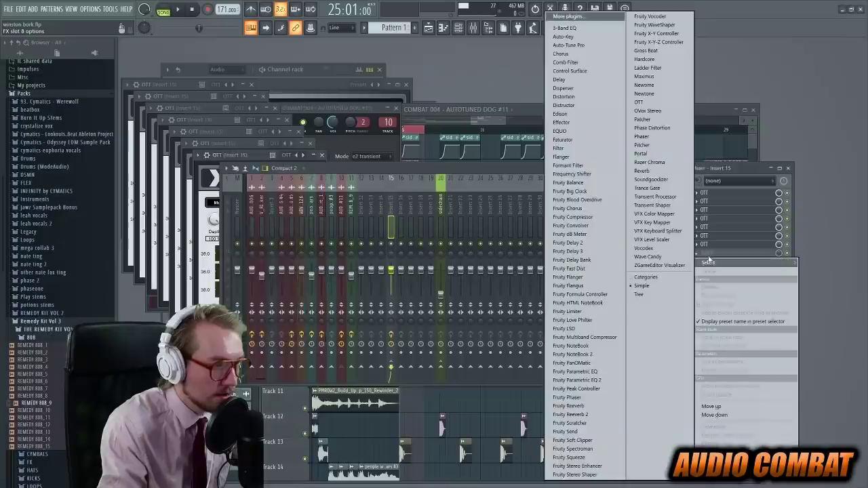
click(660, 103)
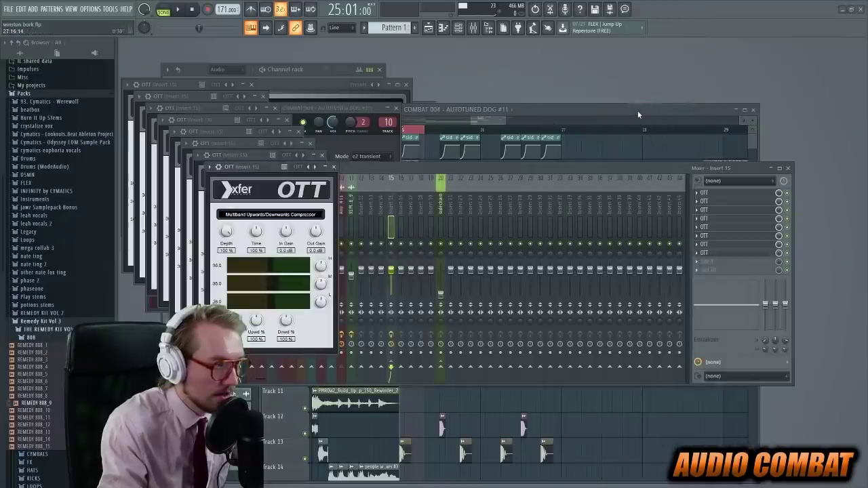
Play the playlist from late in bar 22 to hear the build-up lead into the drop at bar 25
click(637, 110)
drag(503, 121, 522, 122)
click(433, 129)
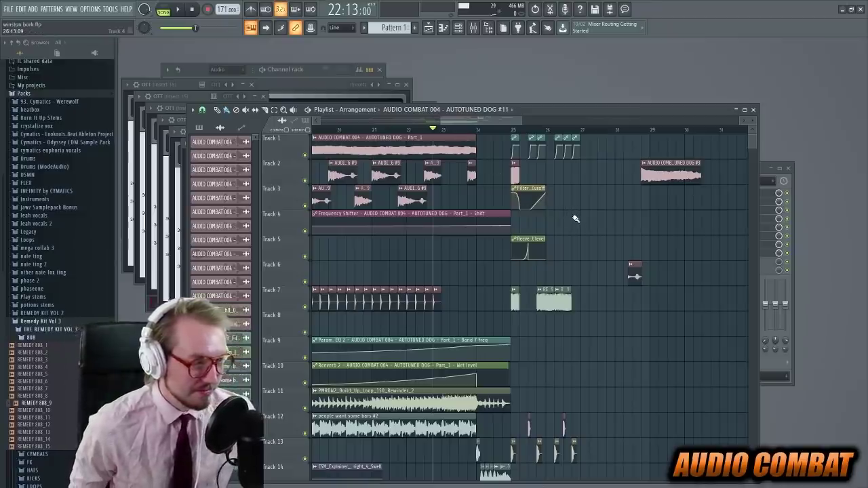
key(space)
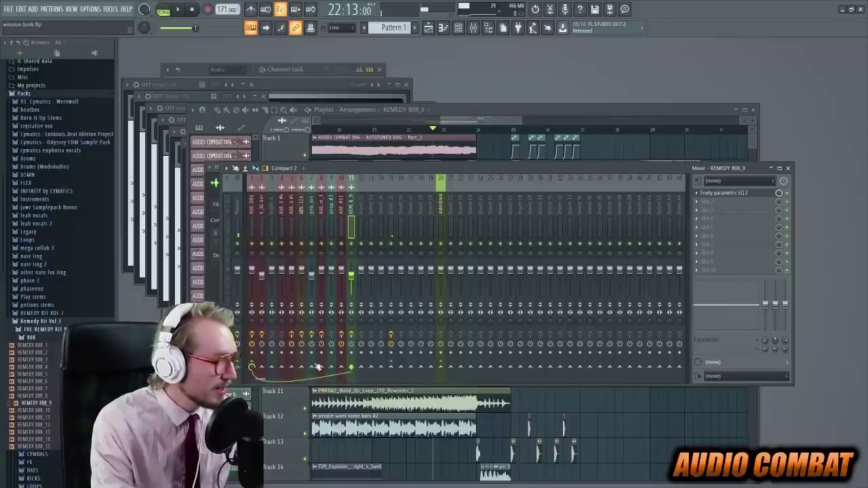
Add points to the filter cutoff automation on Track 3 and move the short AUTOTUNED DOG #11 clip to Track 4 halfway through bar 26
click(484, 125)
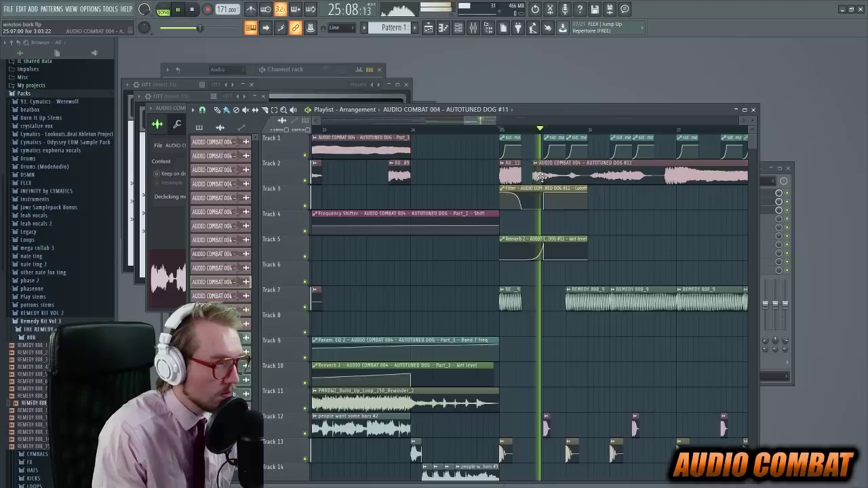
scroll(552, 200, up, 2)
right_click(560, 193)
right_click(572, 209)
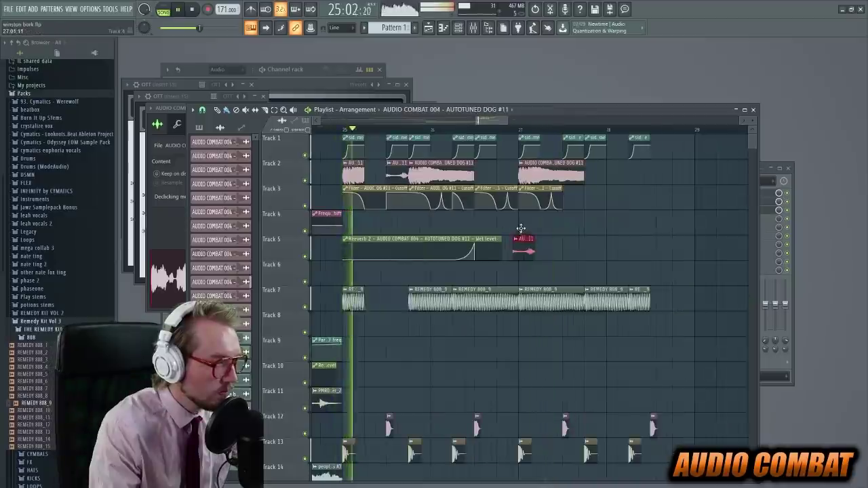
drag(521, 229, 475, 227)
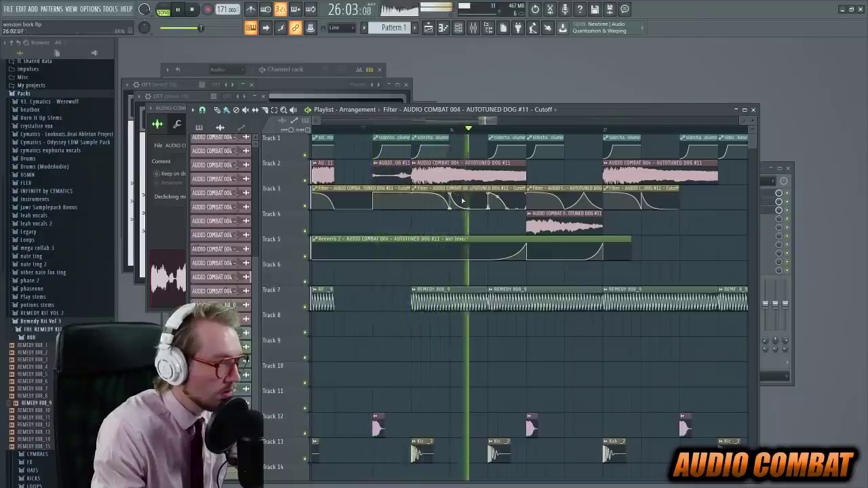
Continue the vocal line on Track 2 with more AUTOTUNED DOG #11 clips after the one at bar 27
drag(490, 124, 482, 124)
click(420, 129)
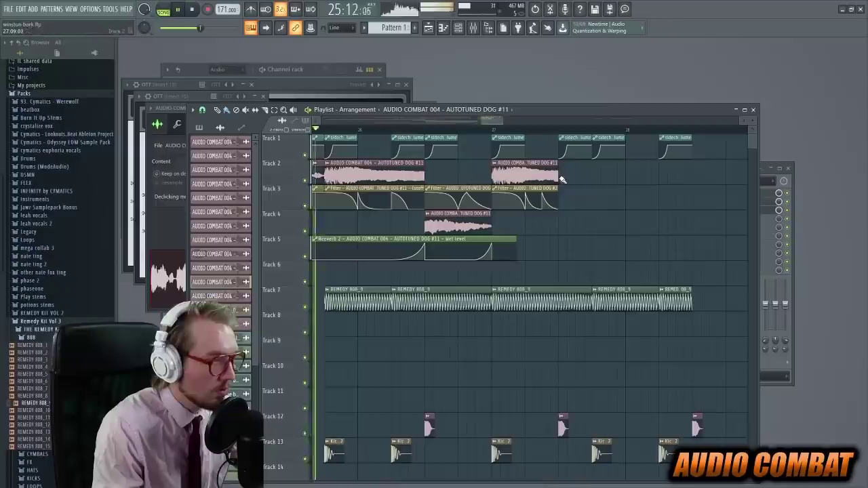
click(562, 178)
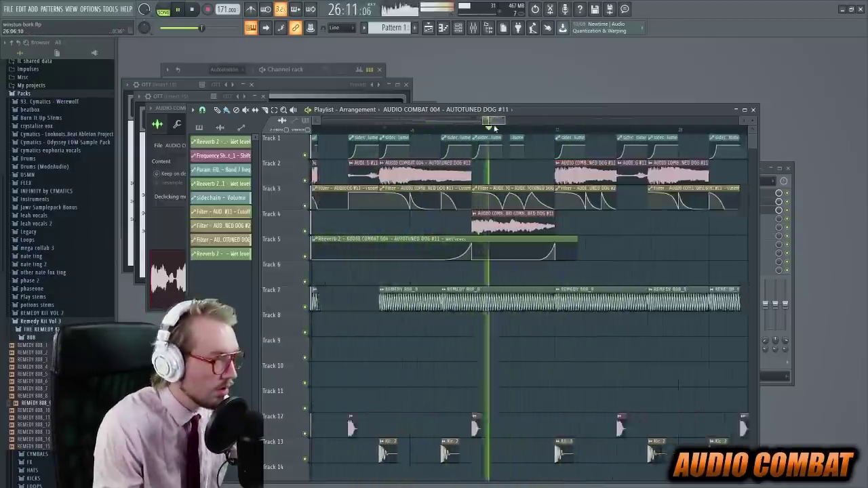
drag(490, 124, 495, 123)
drag(597, 180, 634, 180)
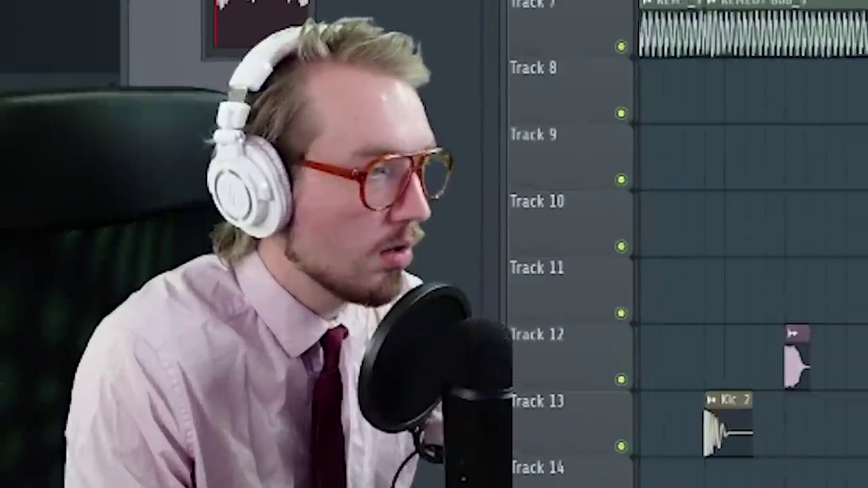
Undo the last clip deletion and fill bar 24 on Track 6 with a second AUTOTUNED DOG clip behind the first
scroll(751, 244, down, 4)
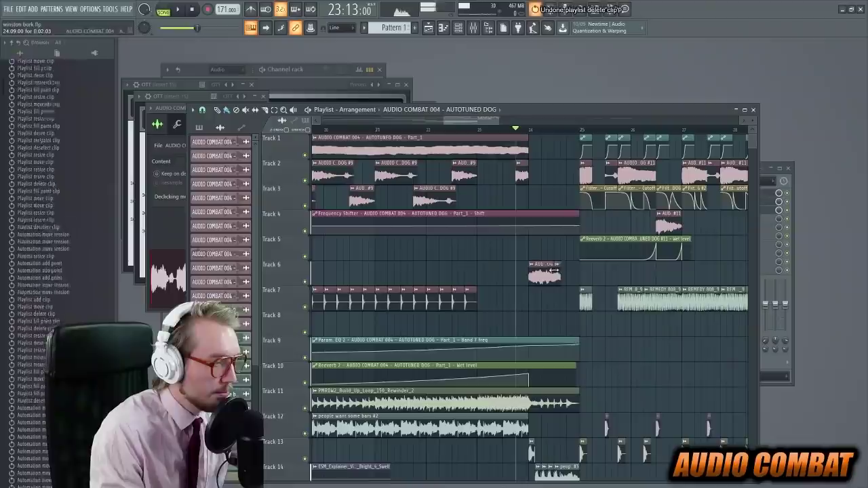
key(ctrl+alt+z)
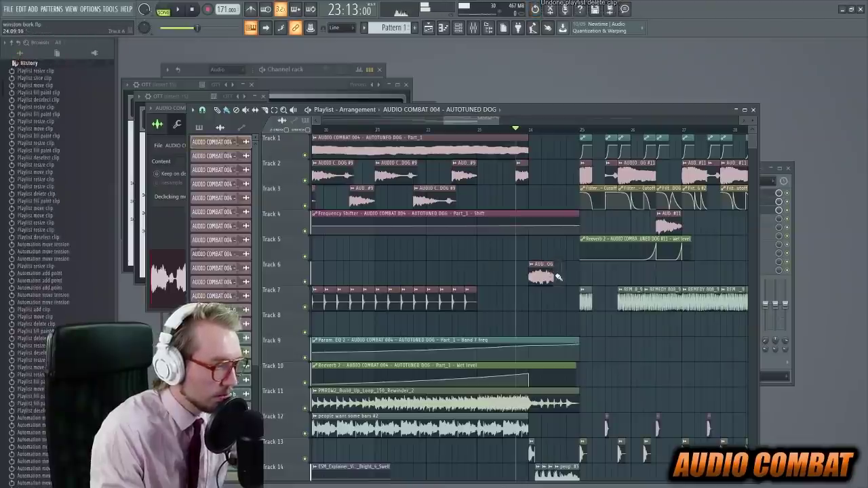
click(558, 276)
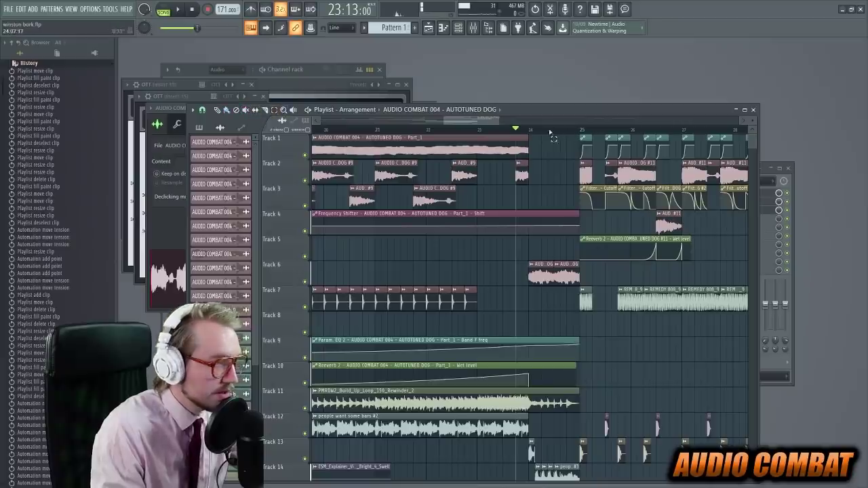
drag(531, 129, 581, 150)
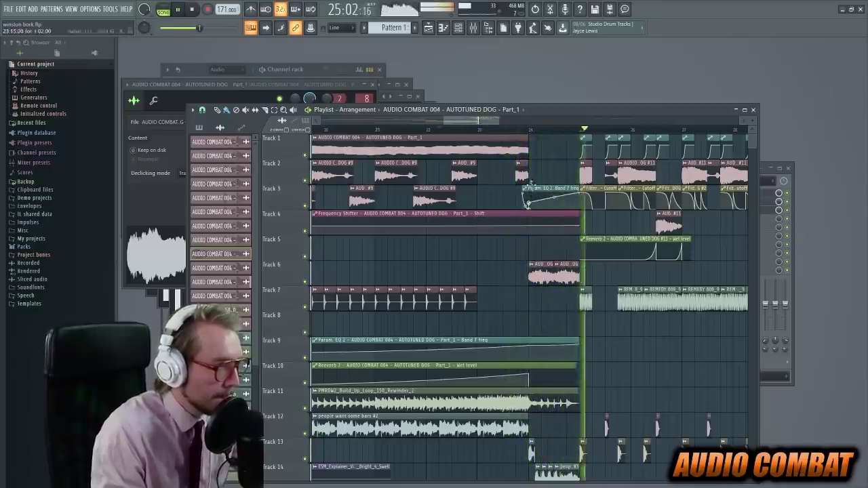
key(space)
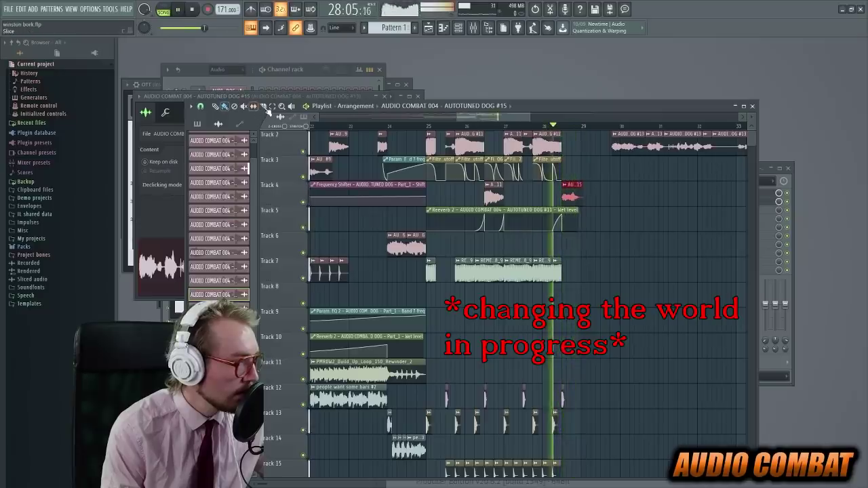
Slice off the tail of the AUTOTUNED DOG #15 clip on Track 4 just before bar 29
click(265, 107)
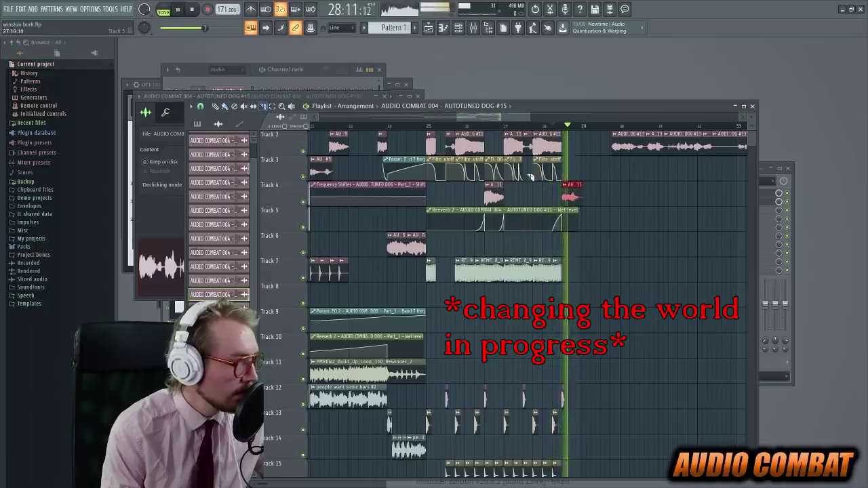
mouse_move(577, 181)
mouse_down()
mouse_move(592, 221)
mouse_move(584, 225)
mouse_up()
click(225, 108)
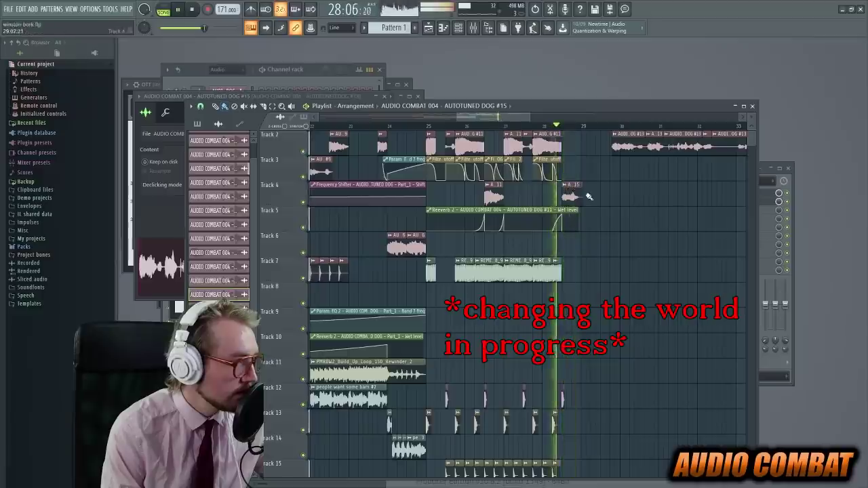
key(space)
Undo the last edit and save the short AUTOTUNED DOG #13 clip on Track 4 in bar 50 as the unique sample AUTOTUNED DOG - Part_4
key(ctrl+z)
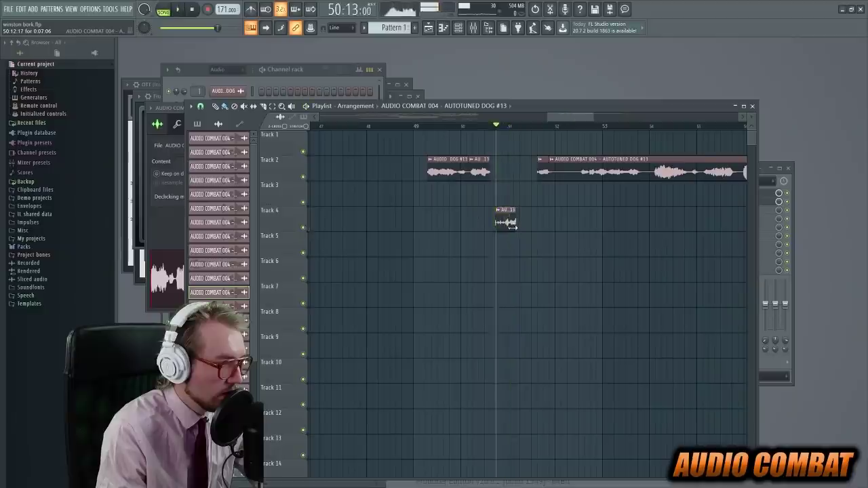
right_click(500, 214)
click(573, 223)
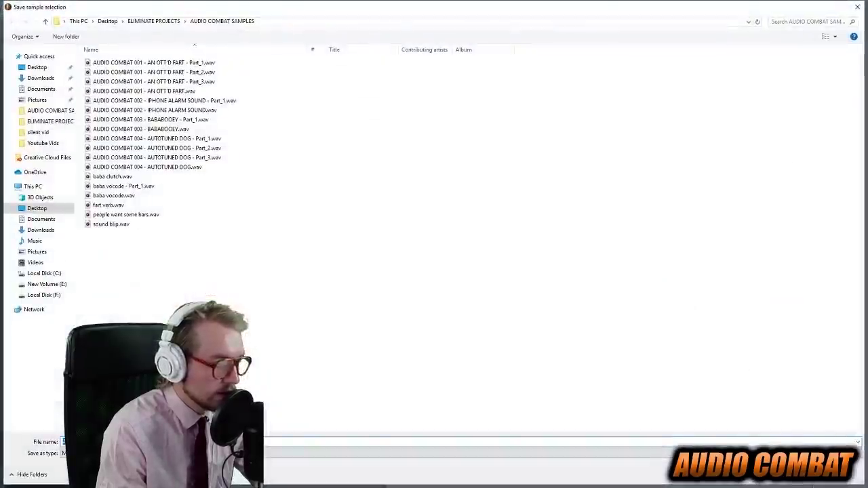
key(Return)
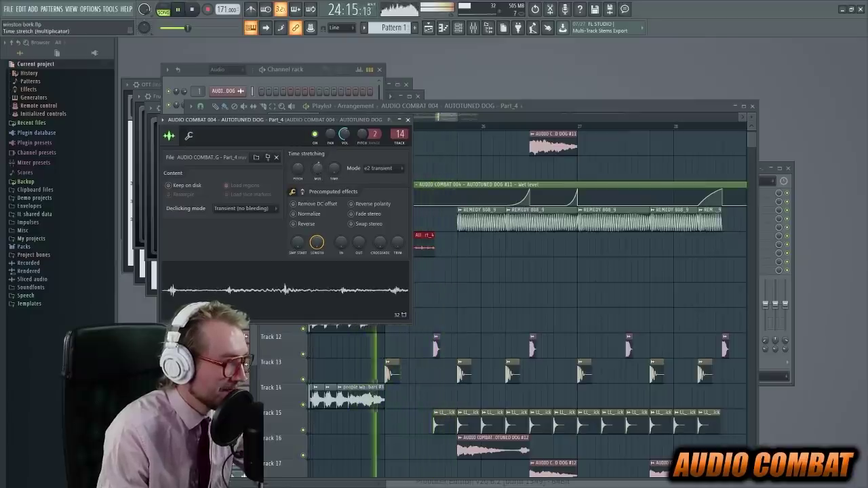
Clear the spot on Track 8 after the Part_4 clip in bar 25 and play the passage leading into it
key(space)
right_click(479, 239)
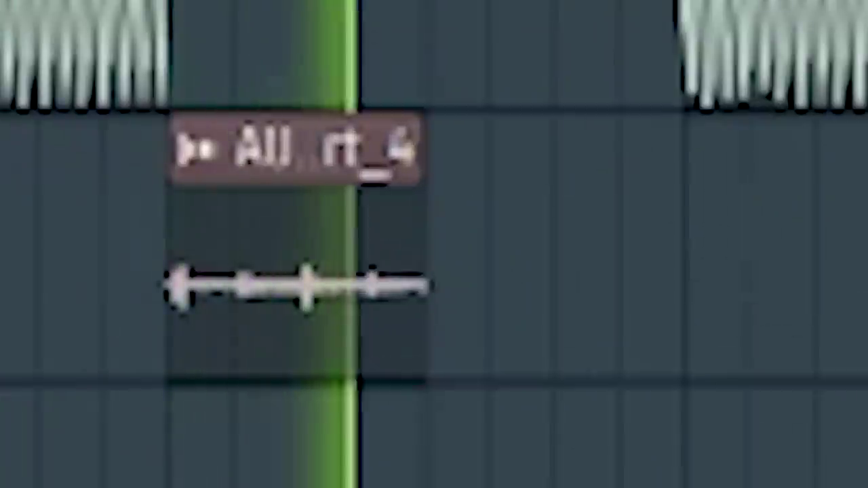
key(space)
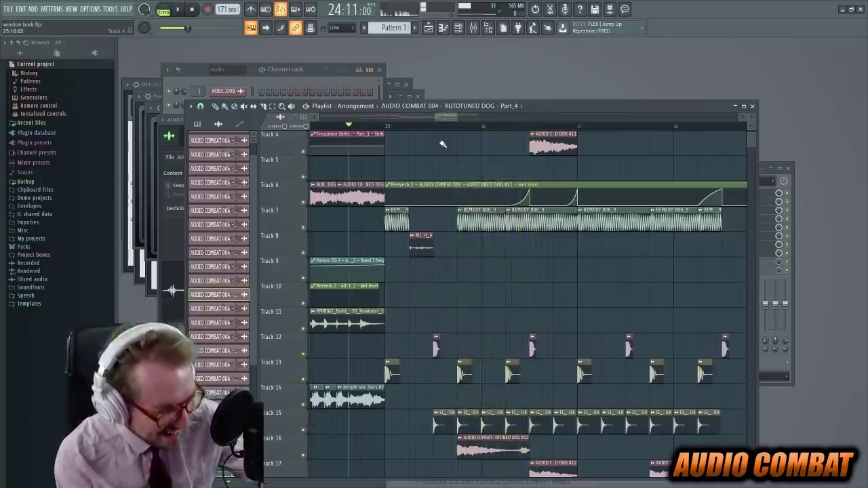
key(space)
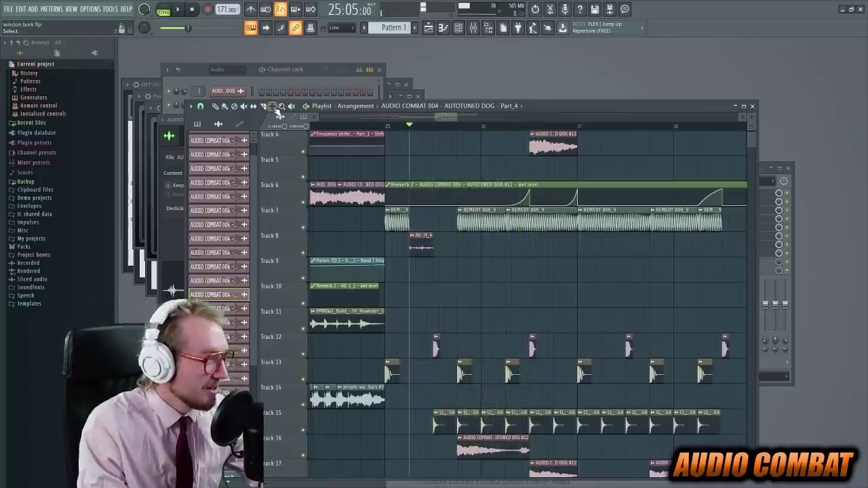
Select the time range of the Part_4 clip on Track 8 in bar 25 and play only that range
drag(410, 127, 438, 145)
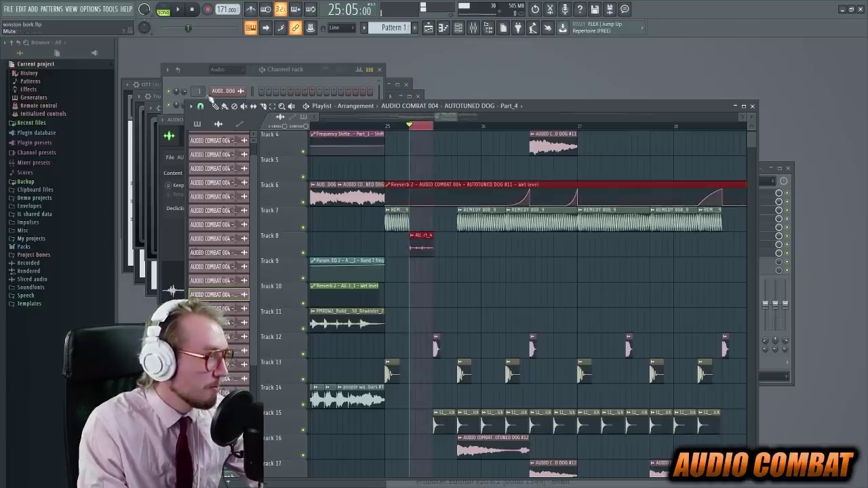
click(475, 162)
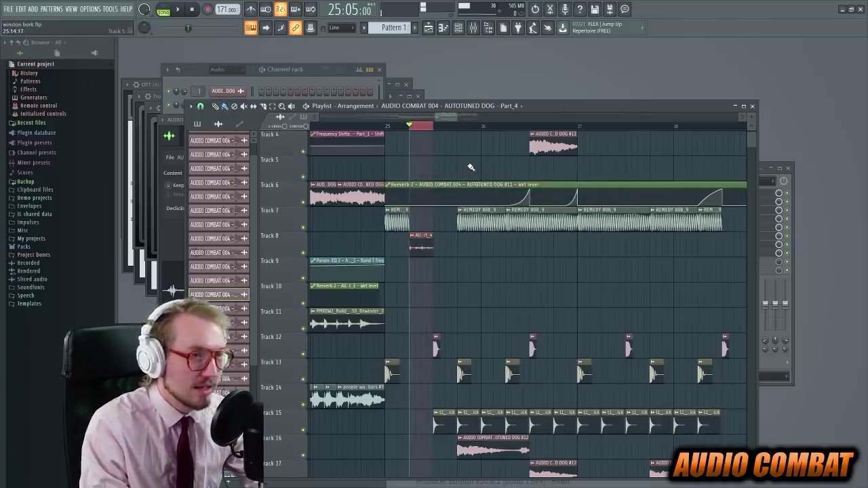
key(space)
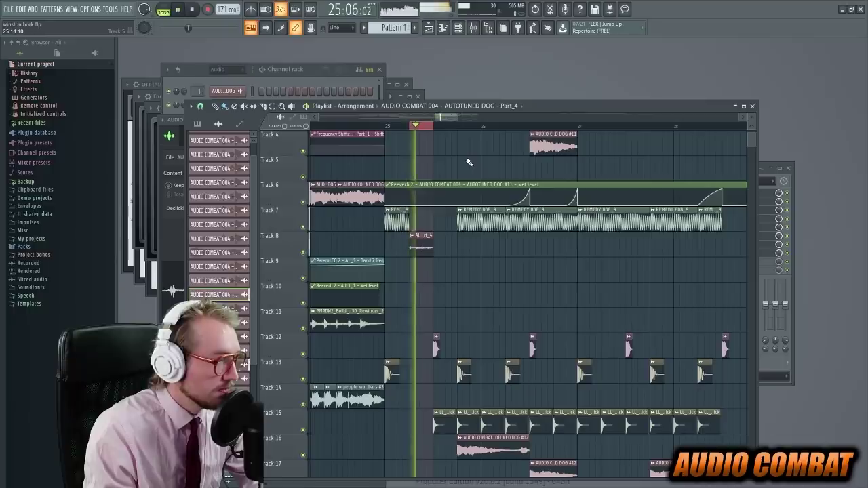
key(space)
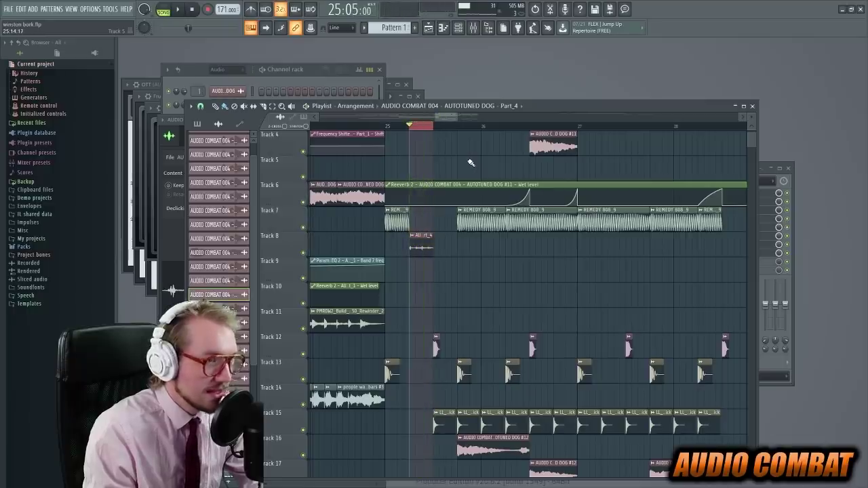
Replace the Part_4 clip on Track 8 in bar 25 with the dogtacon clip and play the selected range
key(space)
key(space)
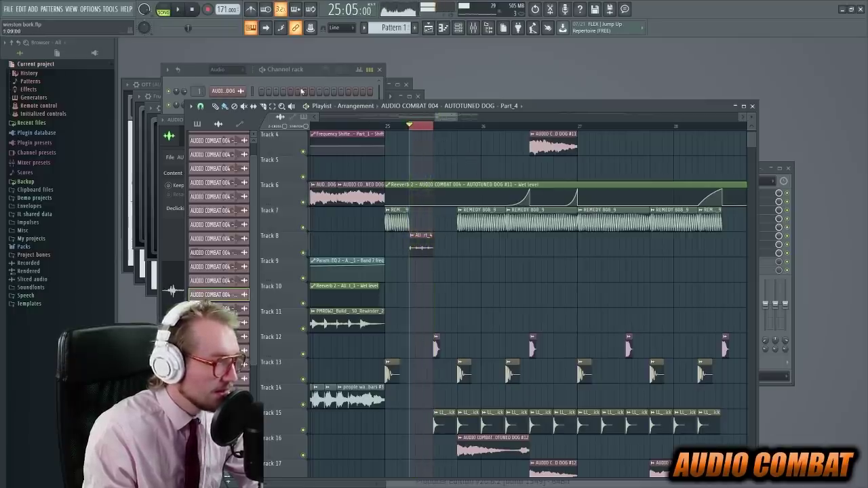
click(10, 10)
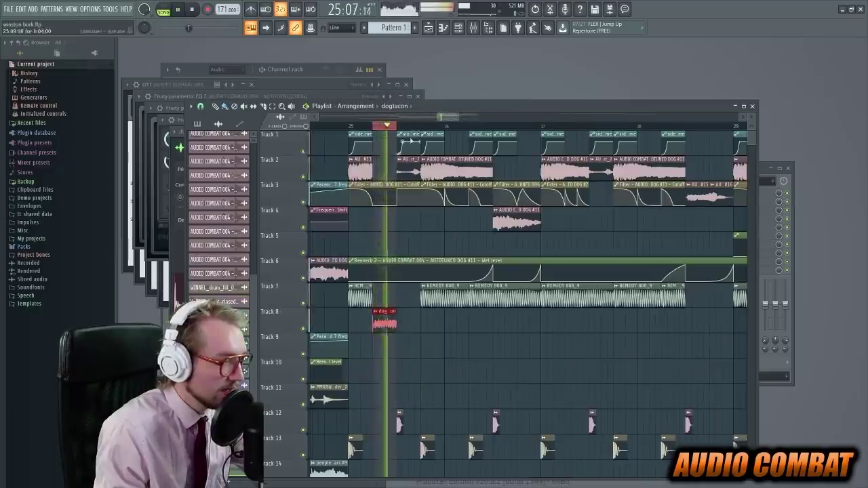
key(space)
key(space)
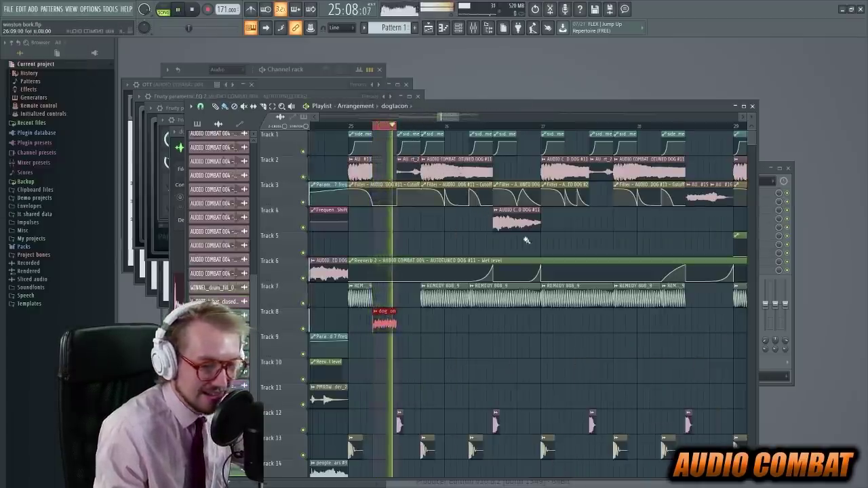
Try Portal grain pitches of 9, -1 and 4 on the looping dogtacon clip and return the pitch to 0
drag(303, 203, 306, 183)
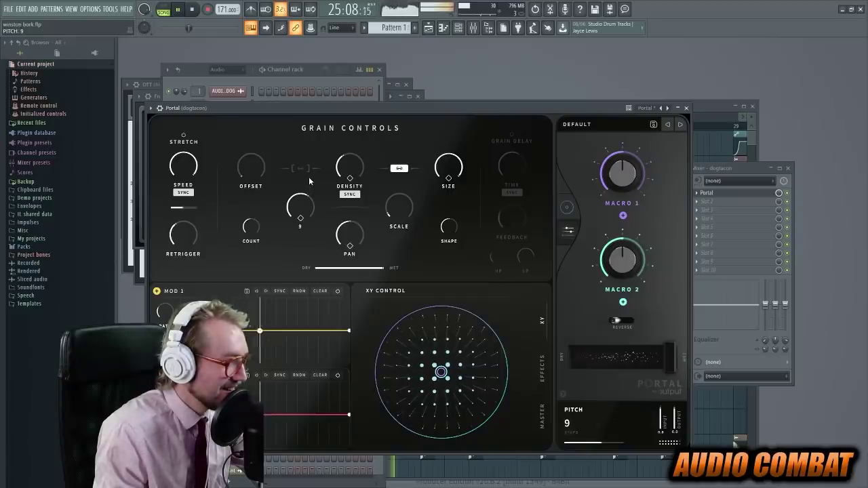
mouse_move(308, 170)
mouse_down()
mouse_move(309, 162)
mouse_move(307, 185)
mouse_up()
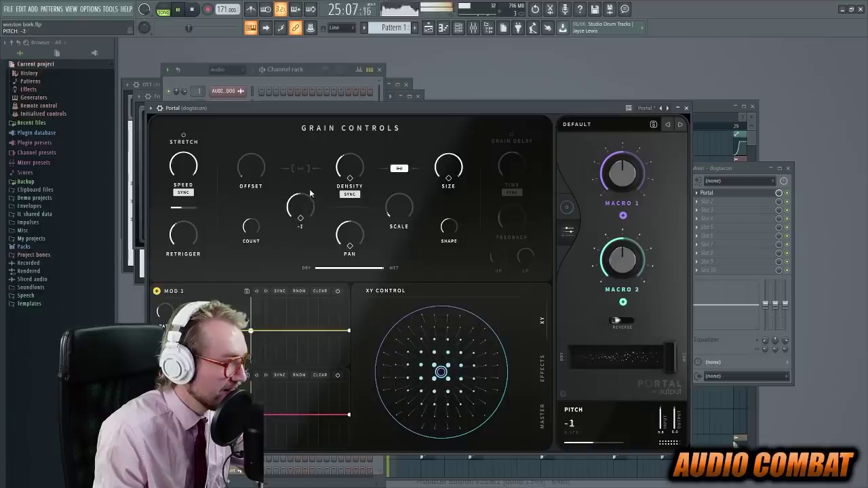
drag(310, 169, 309, 210)
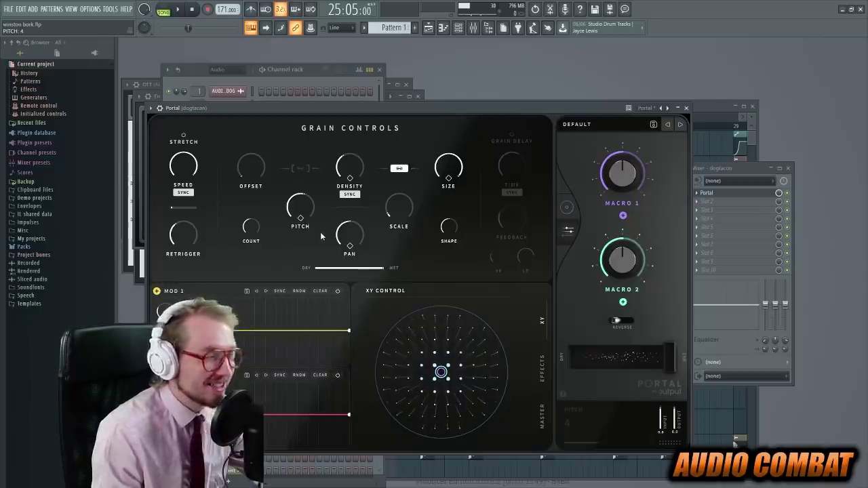
key(space)
drag(311, 216, 309, 196)
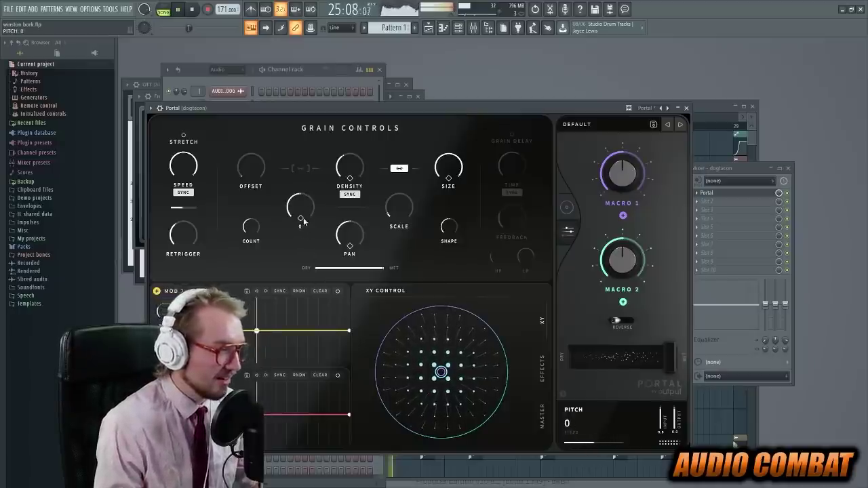
Add Fruity Parametric EQ 2 to dogtacon's second effect slot and curve the Reeverb 2 wet level automation on Track 5 upward over the clip
click(705, 201)
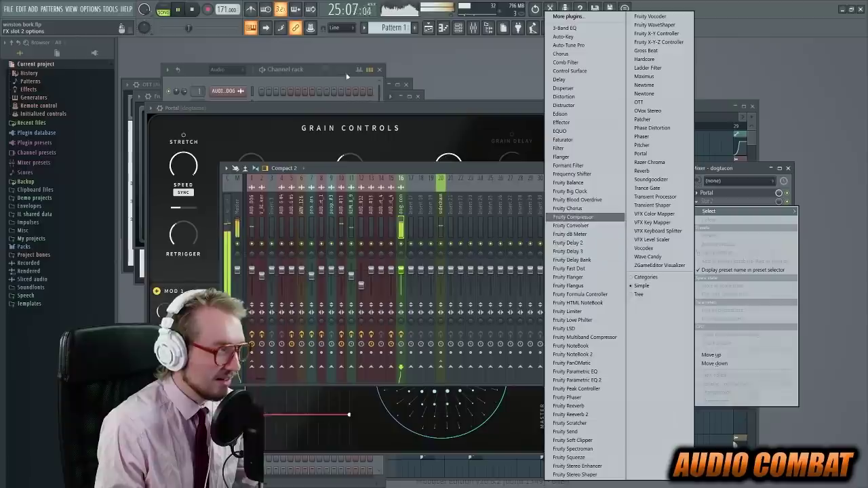
click(199, 11)
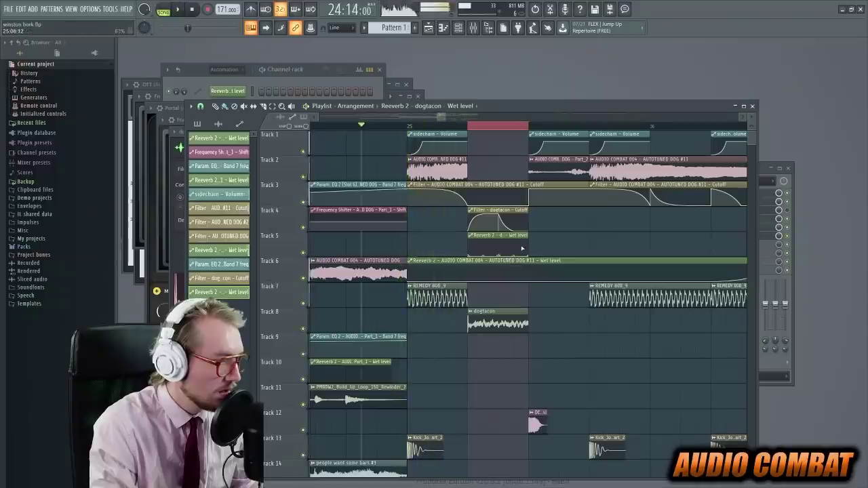
mouse_move(527, 256)
mouse_down()
mouse_move(527, 239)
mouse_move(513, 252)
mouse_up()
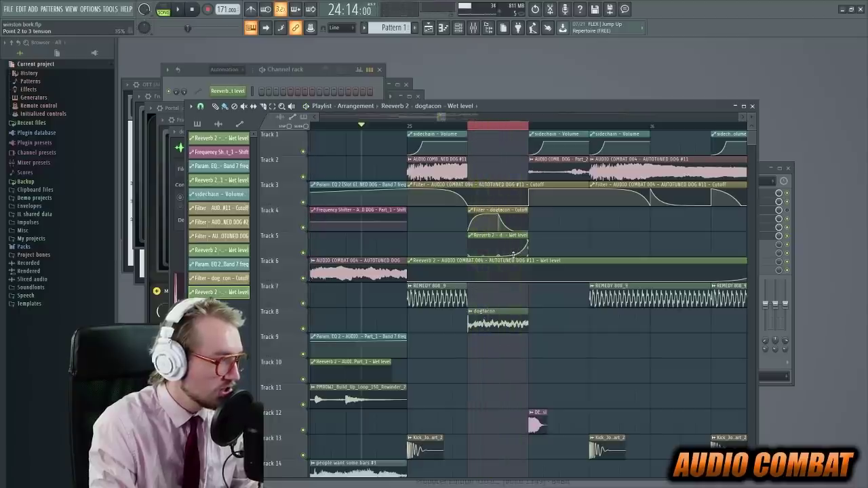
Lower Portal's pitch on the dogtacon track to -16 while bar 25 plays
key(F6)
key(space)
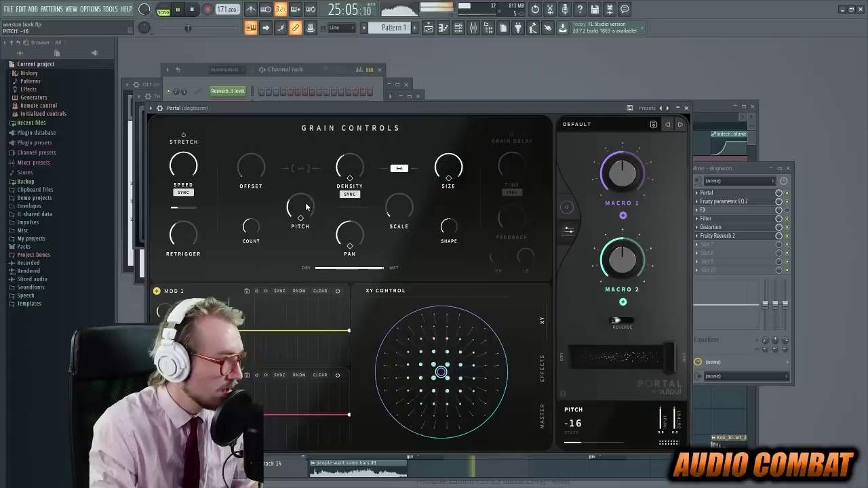
mouse_move(306, 217)
mouse_down()
mouse_move(306, 240)
mouse_move(308, 228)
mouse_up()
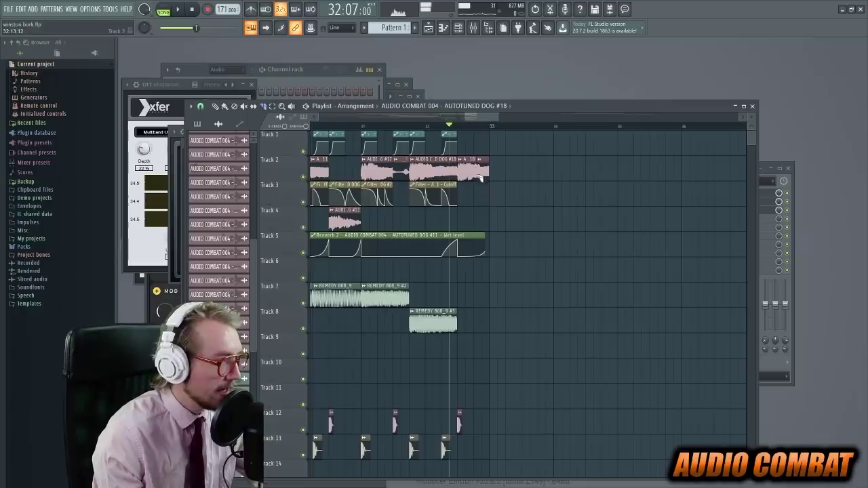
Undo the last slice of the AUTOTUNED DOG #18 clip on Track 2 before bar 33 and slice it again slightly earlier
key(ctrl+z)
drag(480, 180, 473, 180)
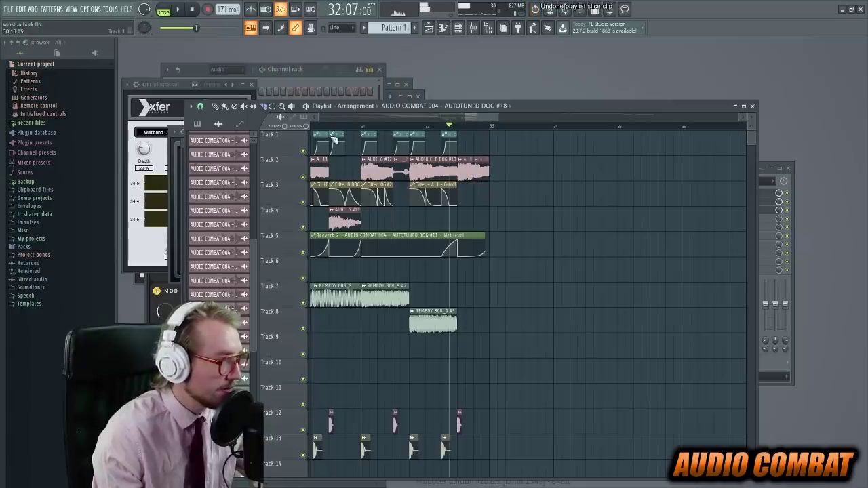
Play the passage in bar 32 repeatedly to check the pitch of the AUTOTUNED DOG #19 slice, and close its sample settings
key(space)
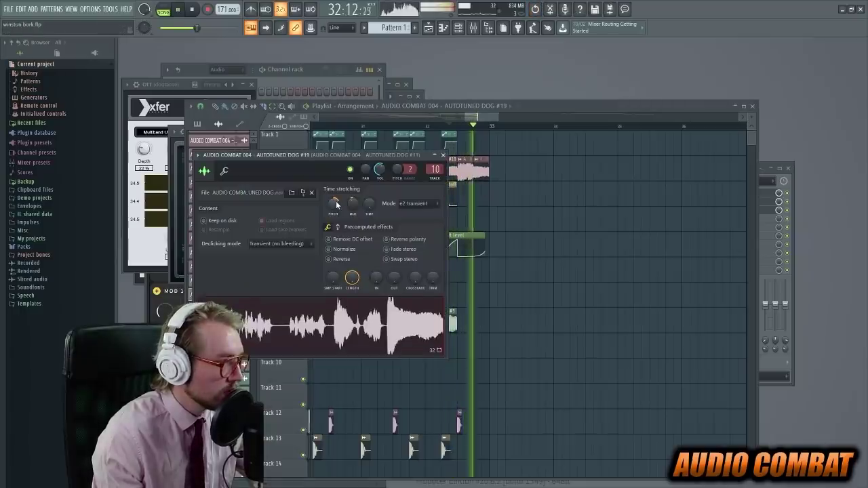
key(space)
key(space)
key(space)
key(space)
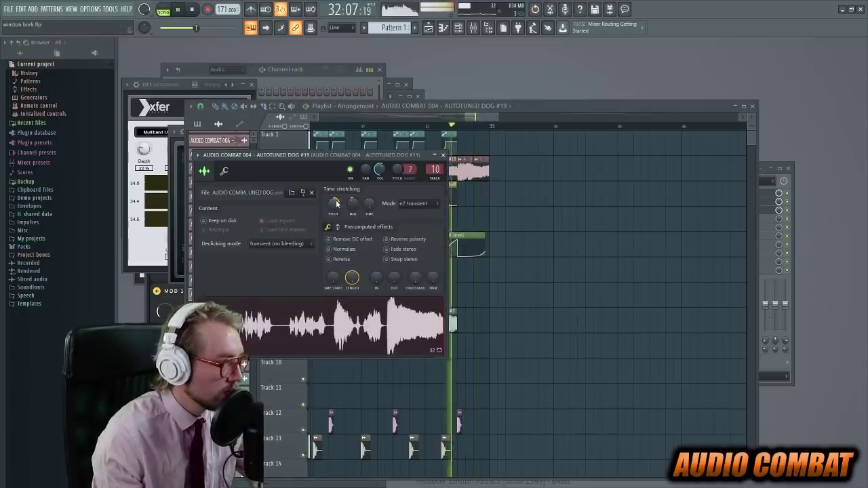
key(space)
key(space)
click(443, 154)
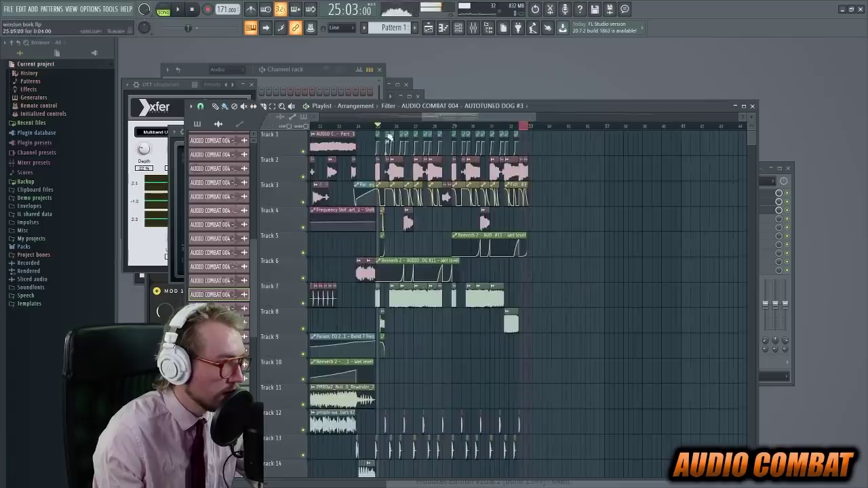
Duplicate all clips from bars 25 to 32 into the eight bars starting at bar 33 and play from bar 32
drag(390, 129, 535, 178)
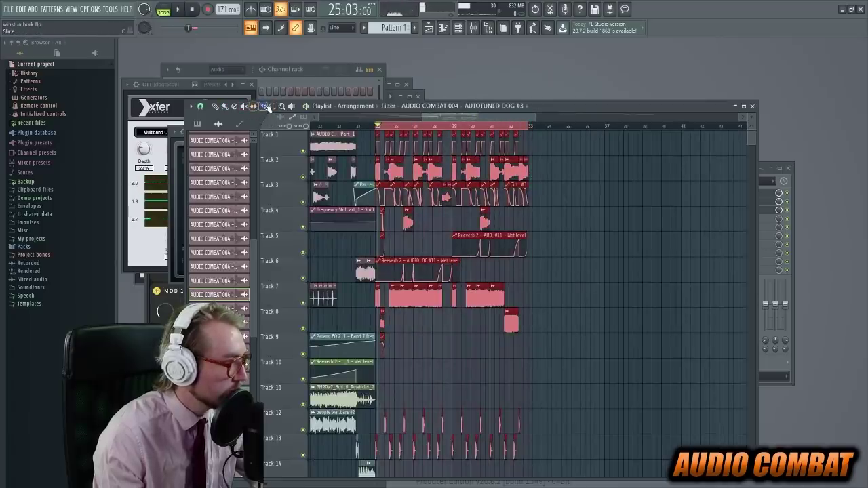
scroll(455, 278, down, 8)
scroll(571, 227, up, 8)
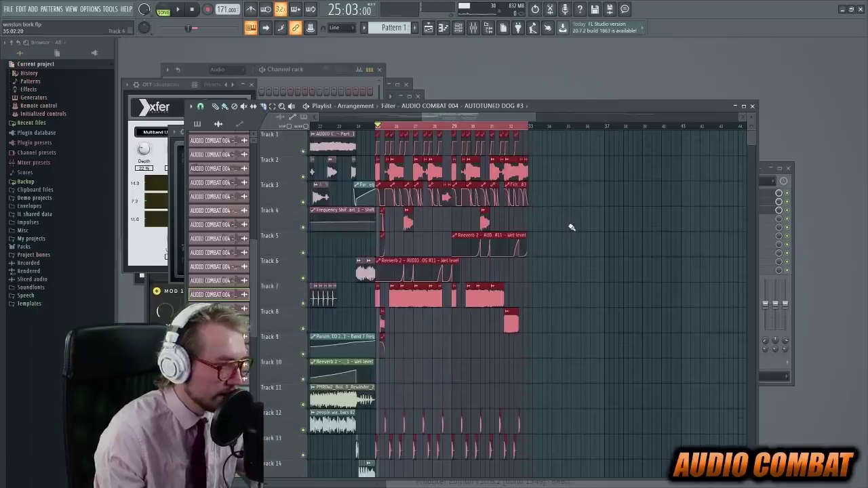
key(ctrl+b)
click(509, 128)
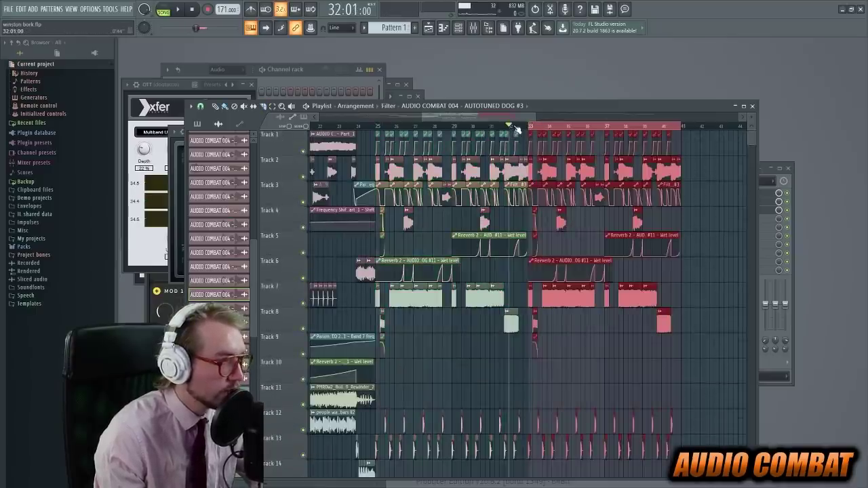
key(space)
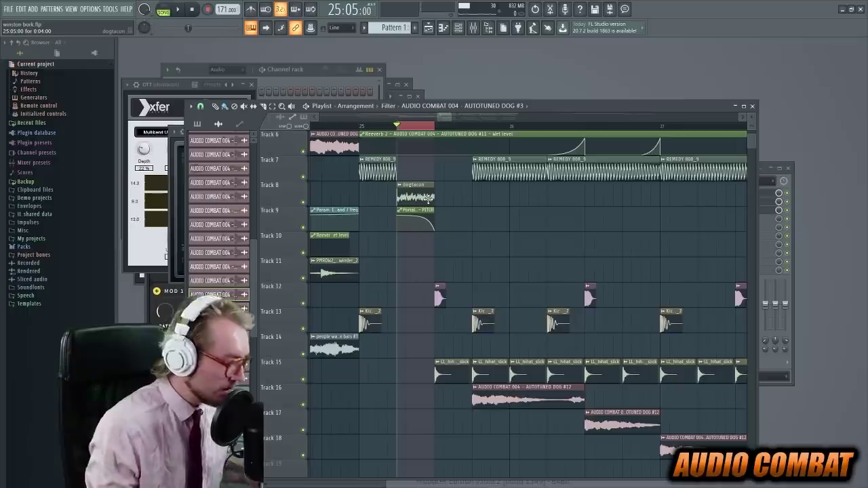
Set the grain density to 1/64 T in the dogtacon track's Portal effect and play the arrangement from just before bar 25
key(F9)
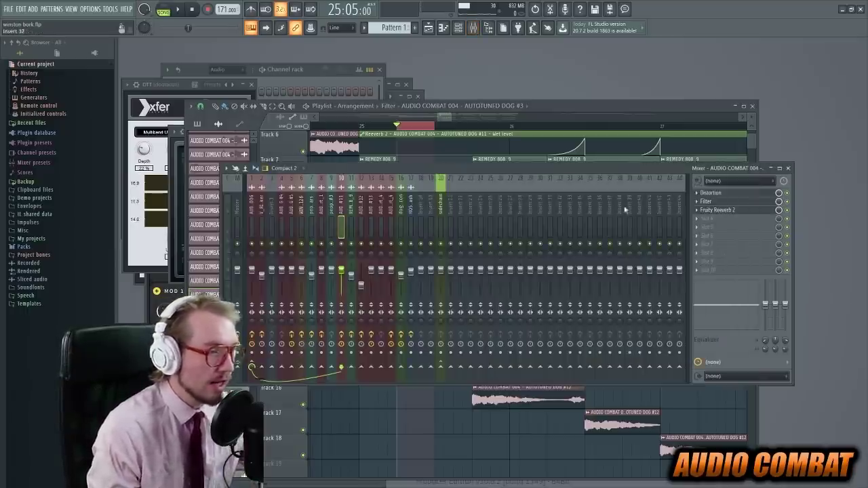
key(F6)
click(584, 103)
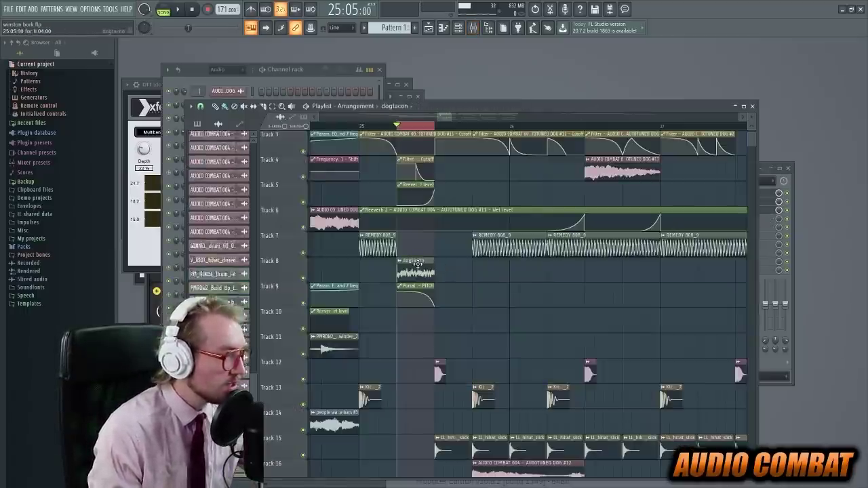
double_click(416, 263)
key(F9)
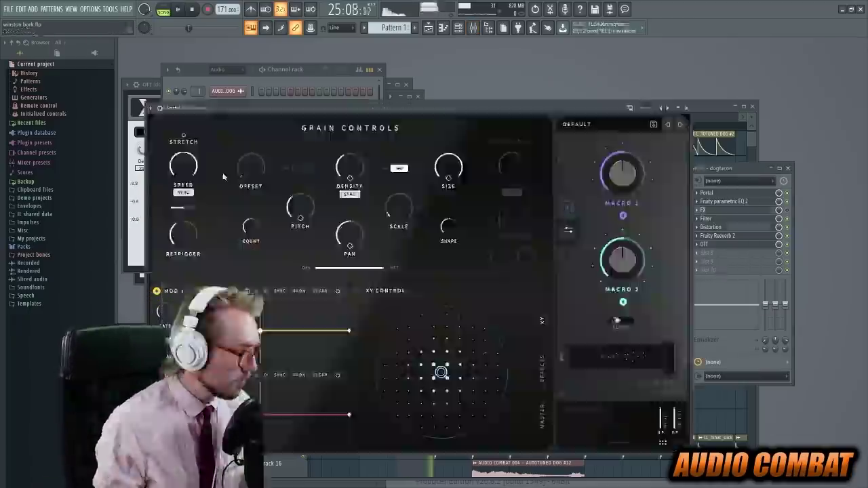
click(707, 192)
mouse_move(351, 169)
mouse_down()
mouse_move(352, 191)
mouse_move(359, 173)
mouse_up()
scroll(358, 175, down, 2)
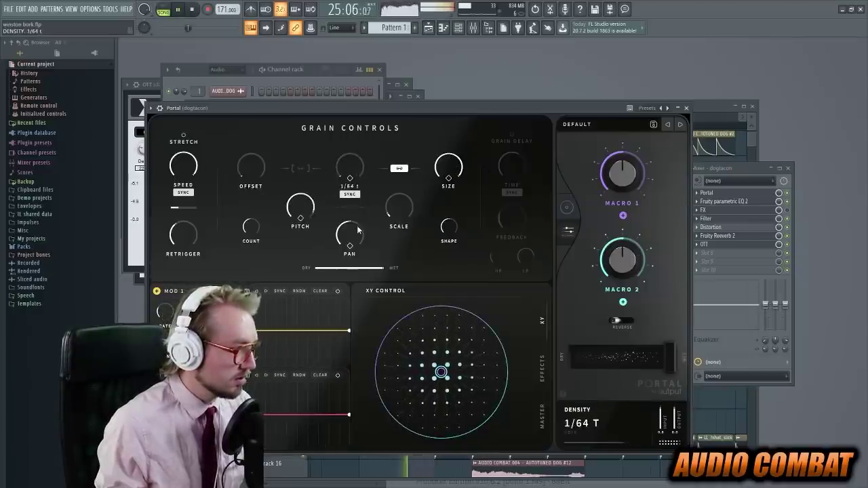
click(743, 109)
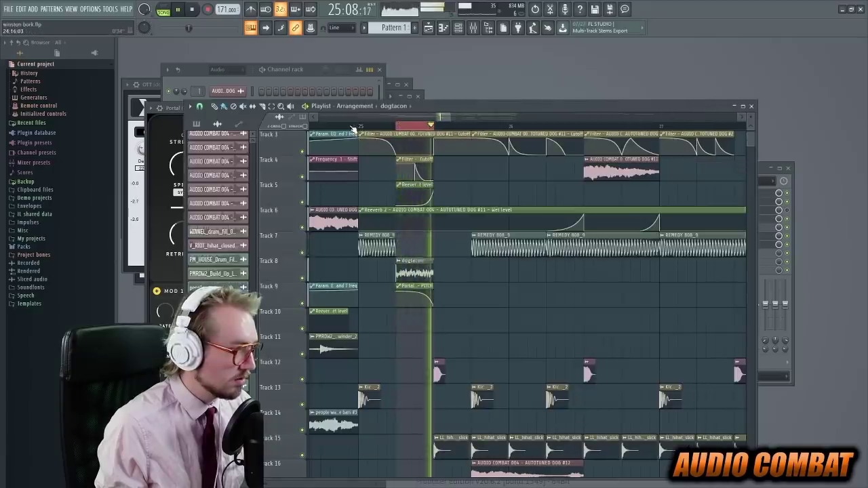
click(317, 128)
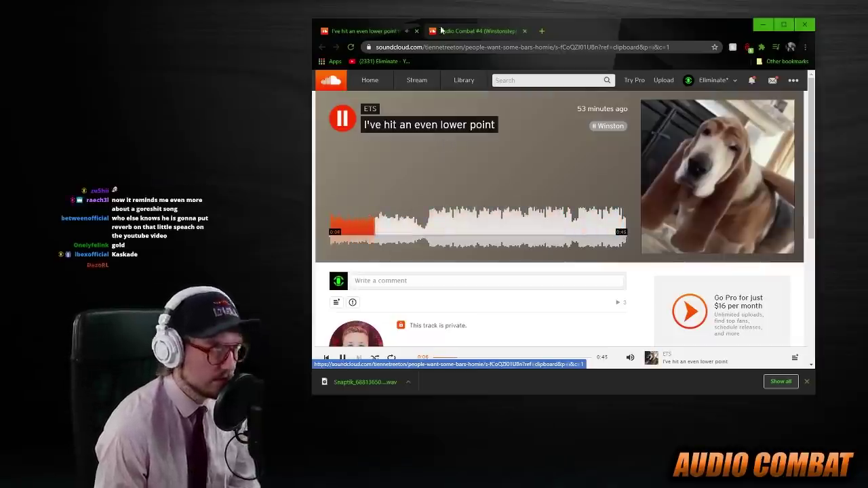
Look over the submitted Audio Combat tracks on SoundCloud in the browser and return to the page of "I've hit an even lower point"
click(466, 28)
click(391, 31)
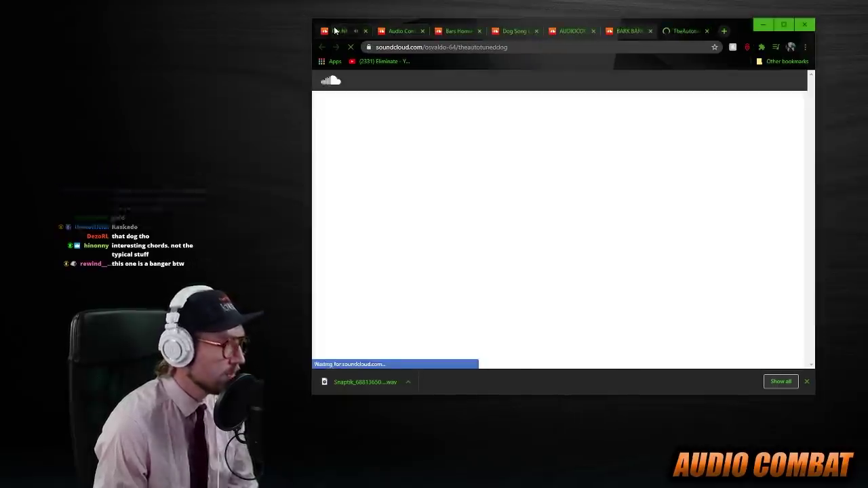
click(336, 30)
scroll(466, 167, down, 2)
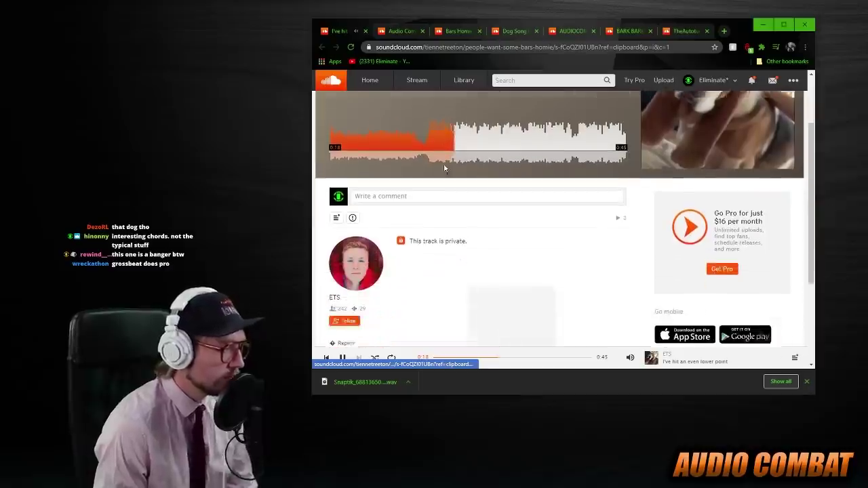
scroll(522, 294, up, 1)
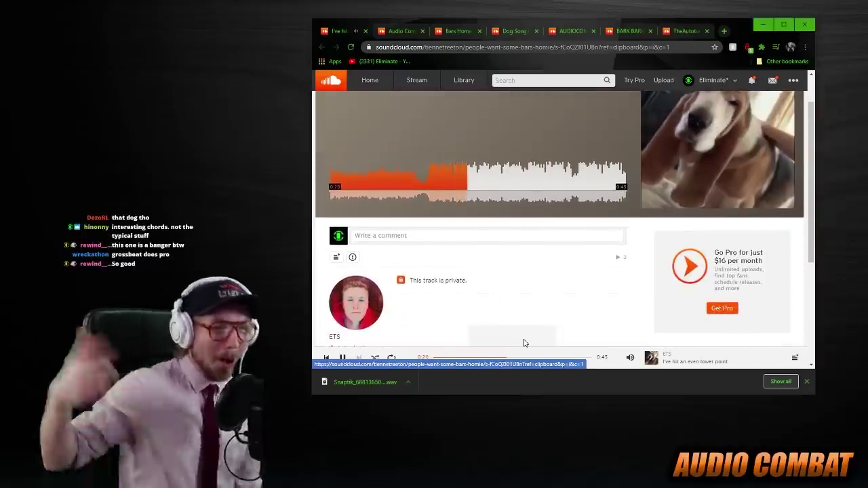